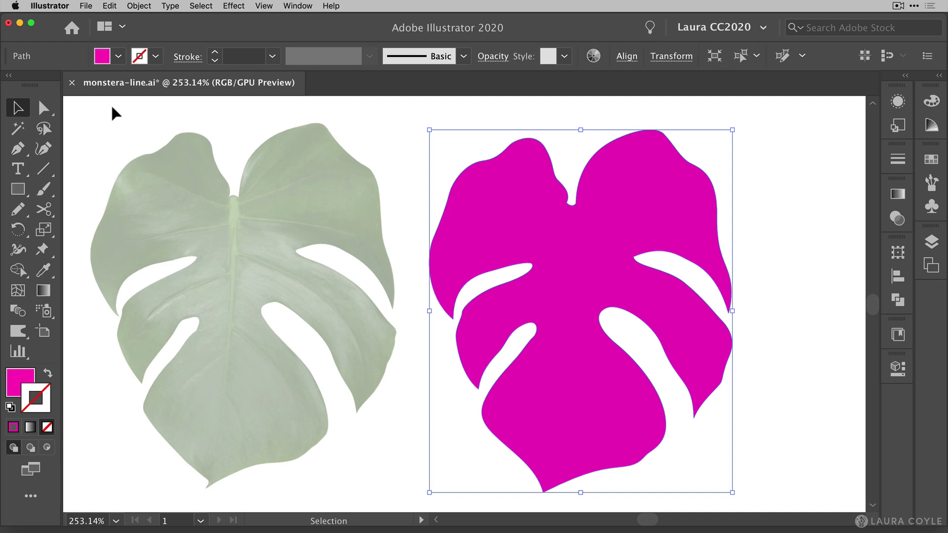
Fill the leaf shape with the dark green swatch R=36 G=119 B=28
{"action": "left_click", "coordinate": [119, 56]}
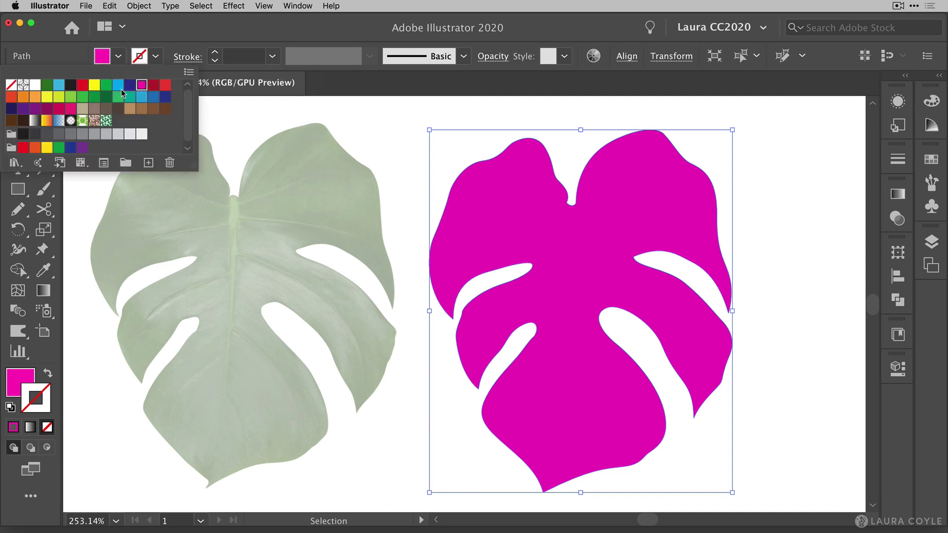
{"action": "left_click", "coordinate": [46, 89]}
{"action": "key", "text": "Escape"}
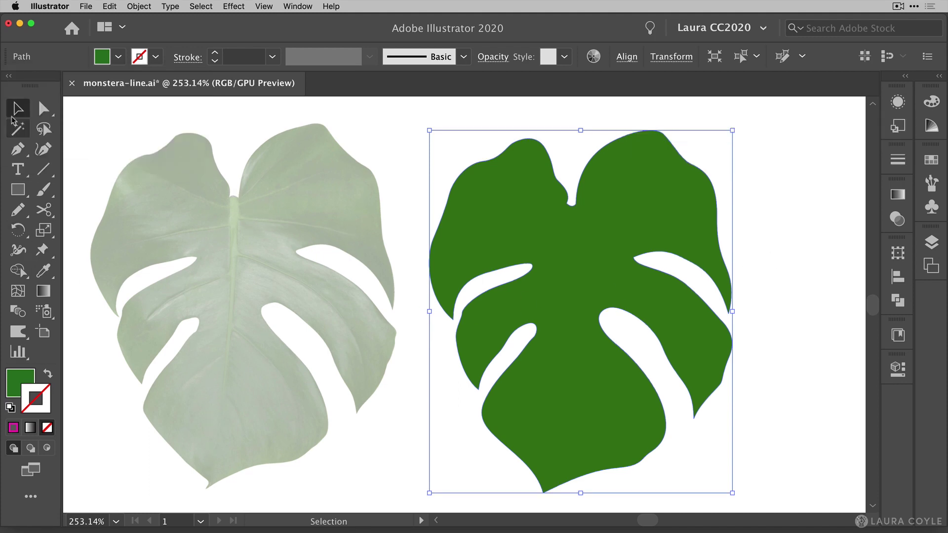
With the Pen tool and nothing selected, set fill to None and stroke to cyan R=56 G=184 B=229
{"action": "left_click", "coordinate": [18, 148]}
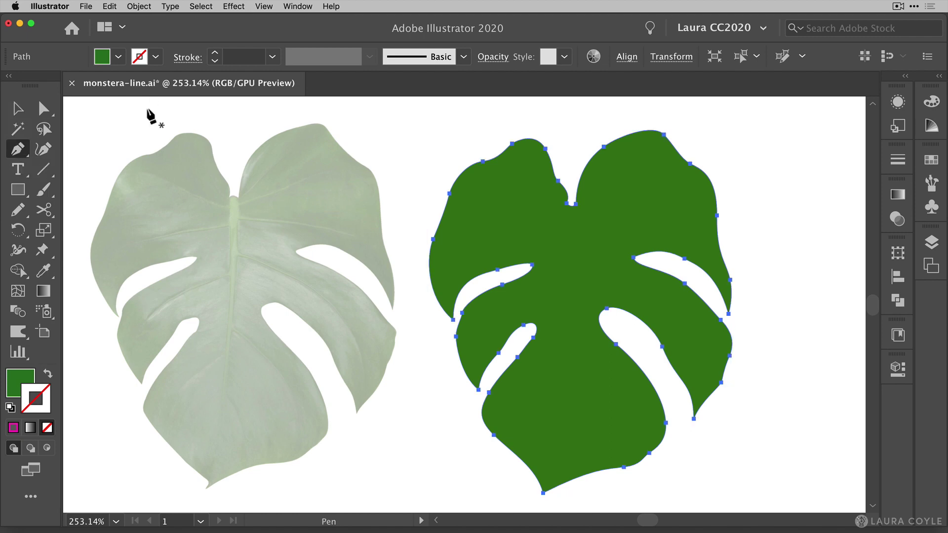
{"action": "left_click", "coordinate": [106, 129], "text": "super"}
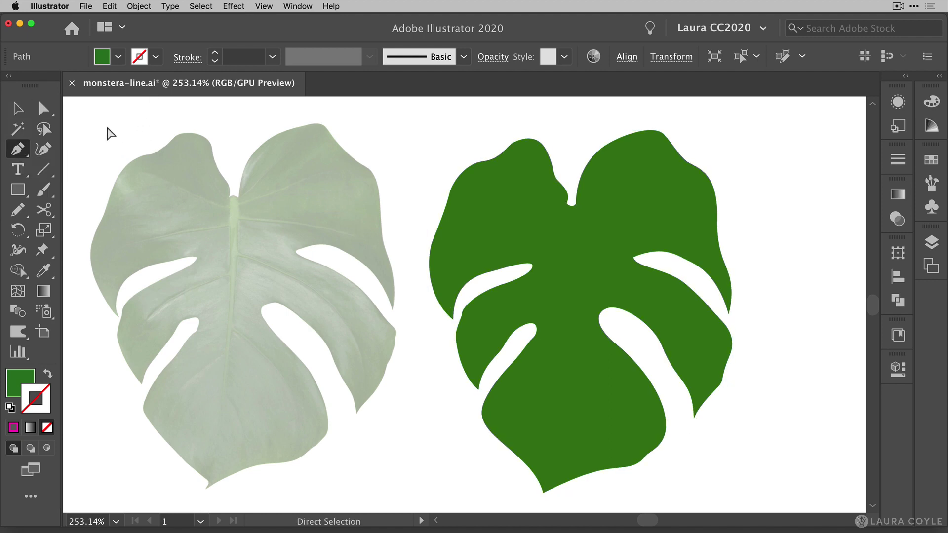
{"action": "left_click", "coordinate": [118, 57]}
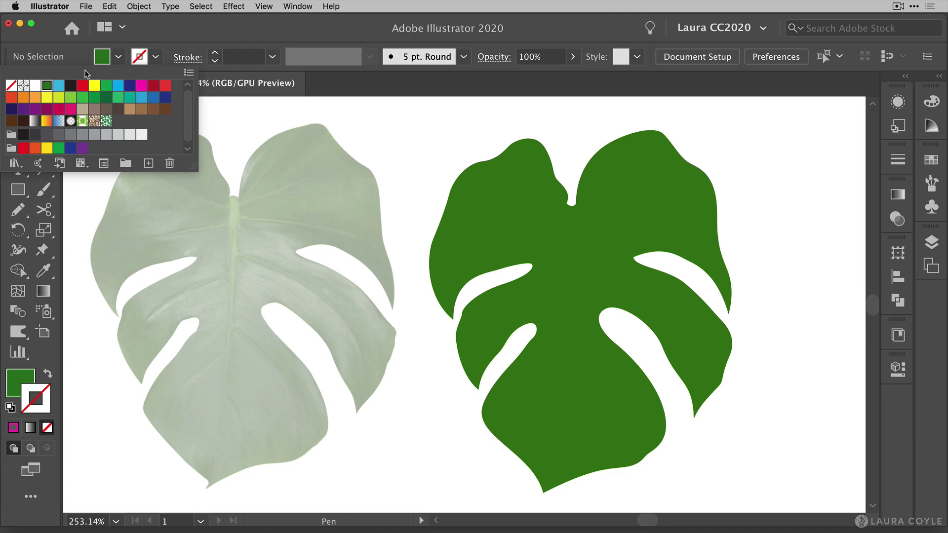
{"action": "left_click", "coordinate": [11, 86]}
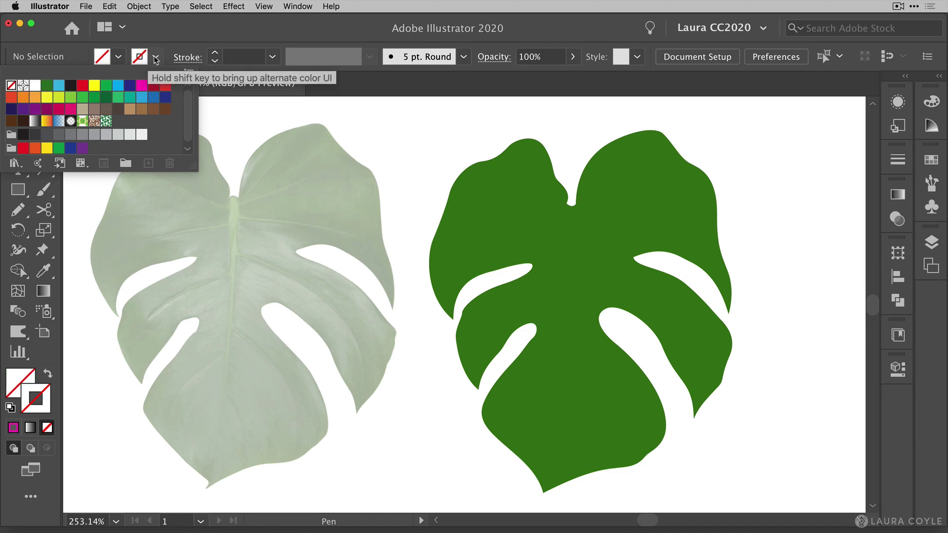
{"action": "left_click", "coordinate": [156, 57]}
{"action": "left_click", "coordinate": [156, 57]}
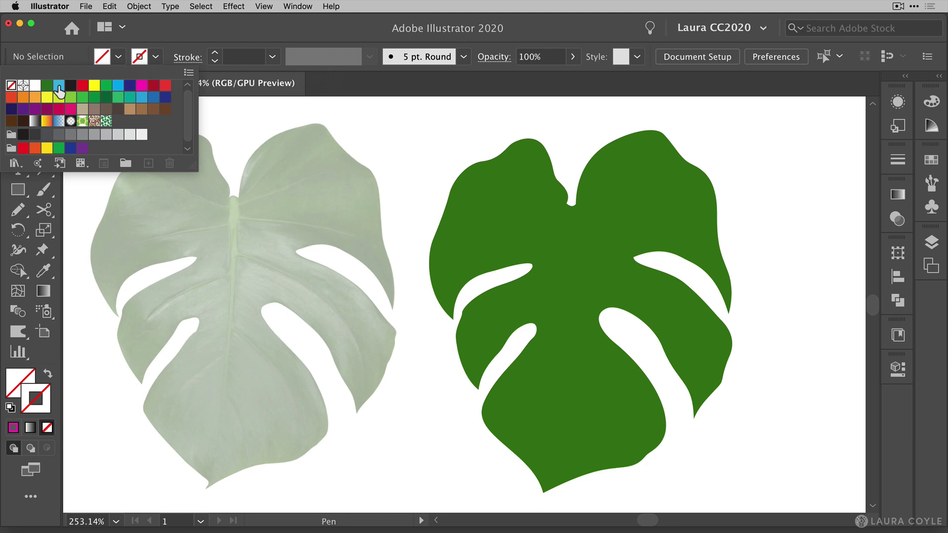
{"action": "mouse_move", "coordinate": [58, 91]}
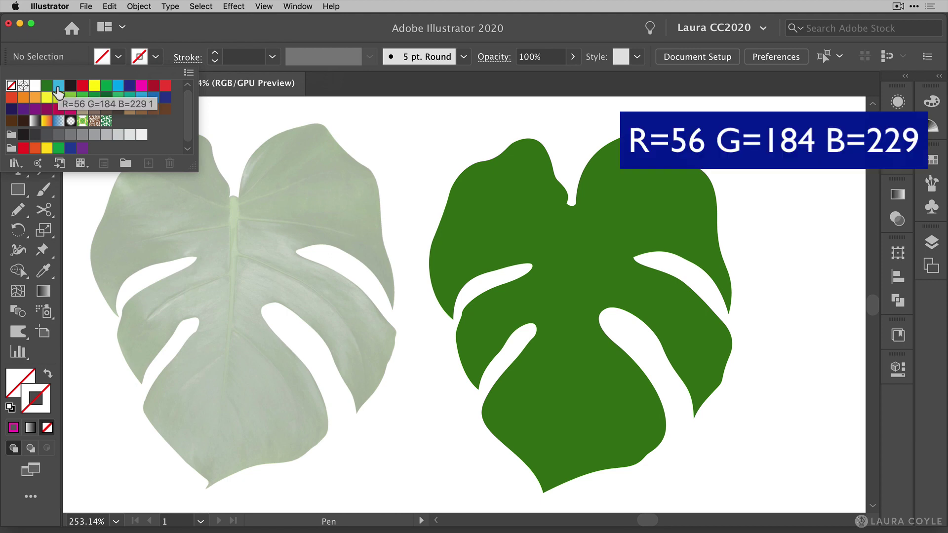
{"action": "left_click", "coordinate": [58, 90]}
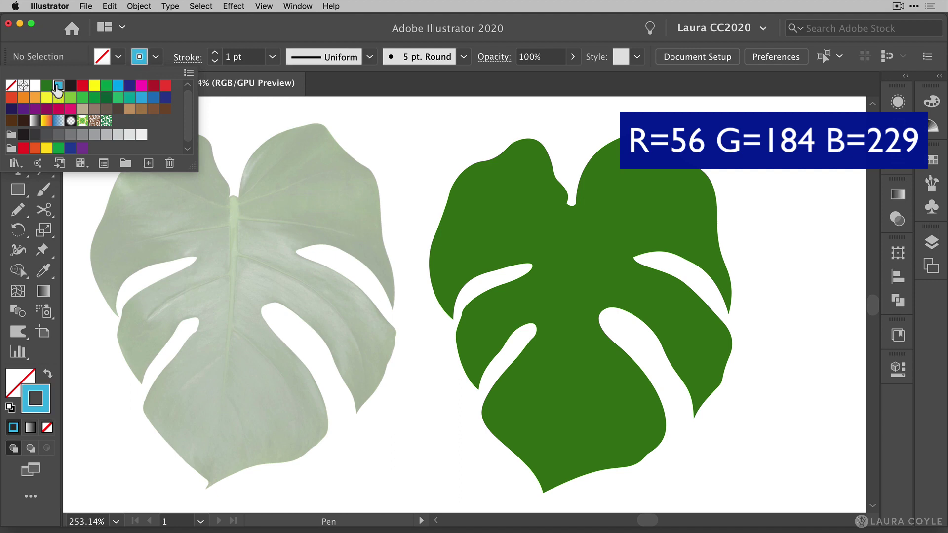
{"action": "left_click", "coordinate": [229, 121]}
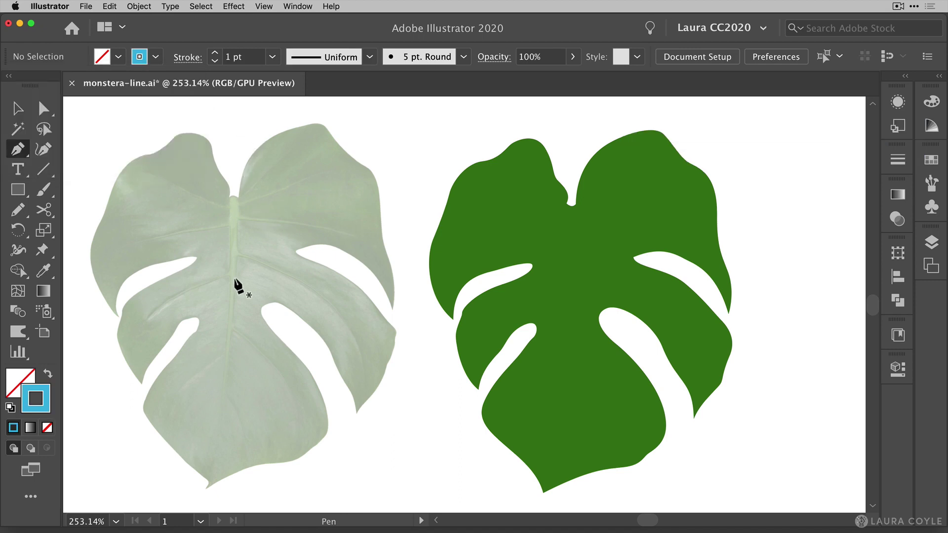
Trace the first upper-left vein from the leaf edge curving in to the midrib
{"action": "left_click_drag", "start_coordinate": [137, 171], "coordinate": [144, 167]}
{"action": "left_click_drag", "start_coordinate": [200, 199], "coordinate": [201, 199]}
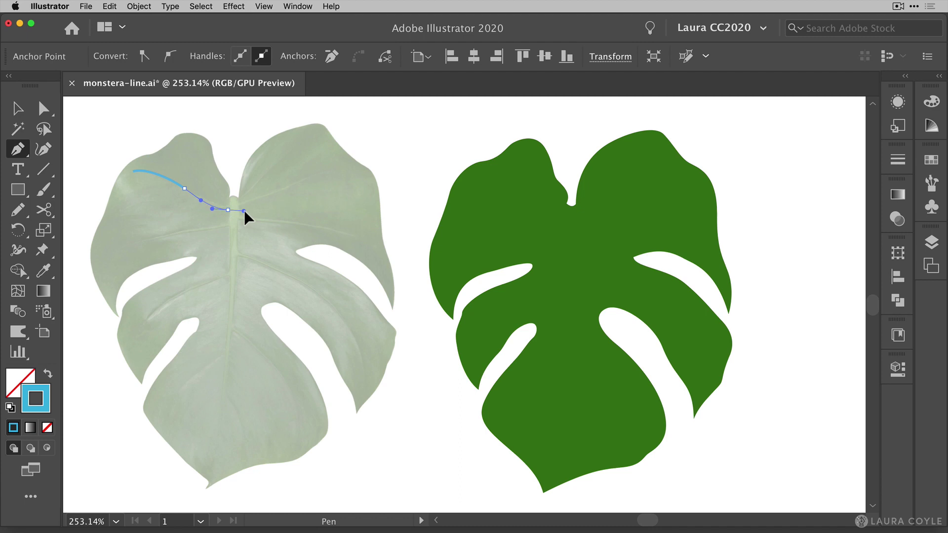
{"action": "left_click_drag", "start_coordinate": [243, 209], "coordinate": [244, 208]}
{"action": "key", "text": "Escape"}
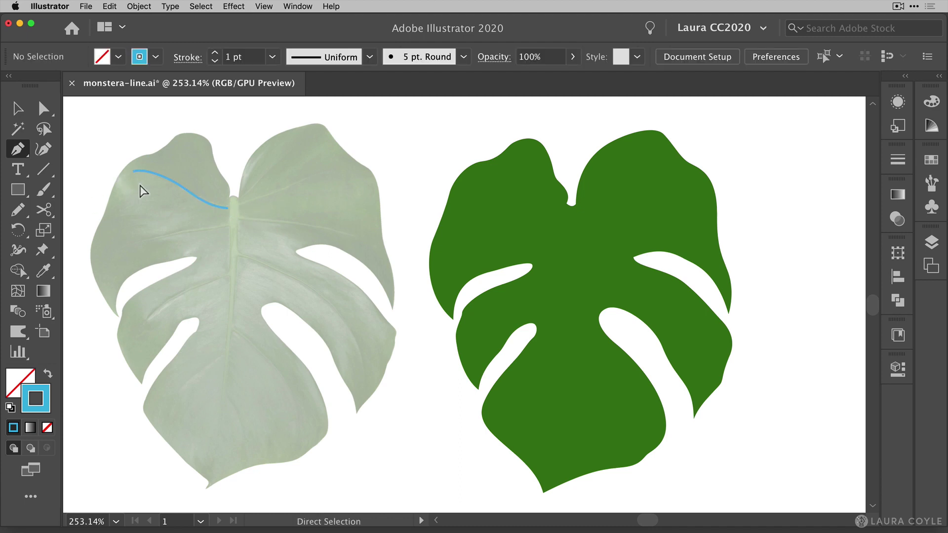
Trace the second vein from the midrib curving out to the left leaf edge
{"action": "left_click_drag", "start_coordinate": [229, 224], "coordinate": [221, 225]}
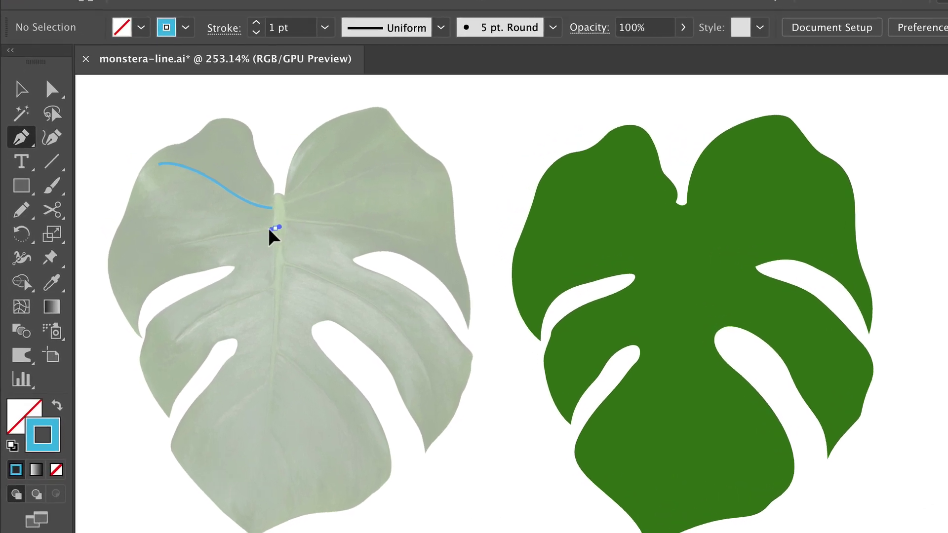
{"action": "left_click_drag", "start_coordinate": [304, 230], "coordinate": [304, 230]}
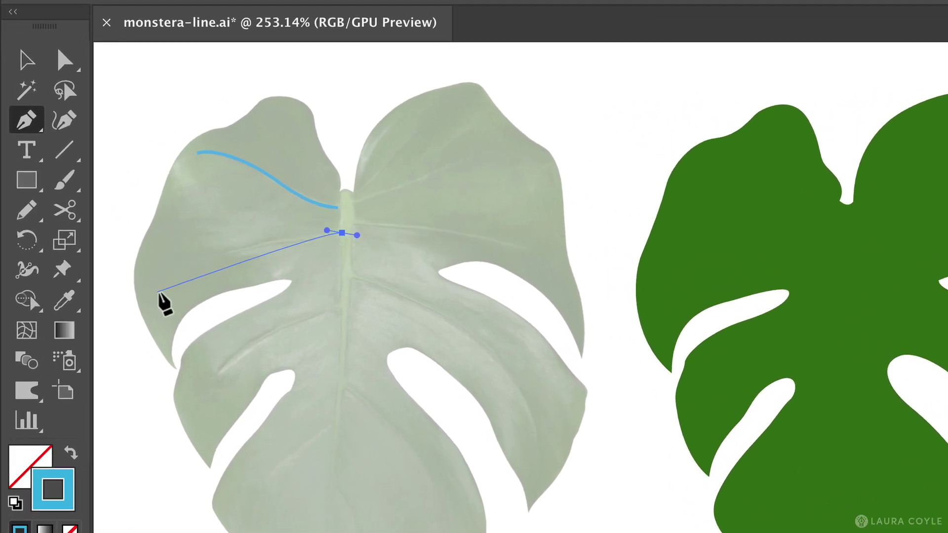
{"action": "left_click_drag", "start_coordinate": [147, 286], "coordinate": [141, 345]}
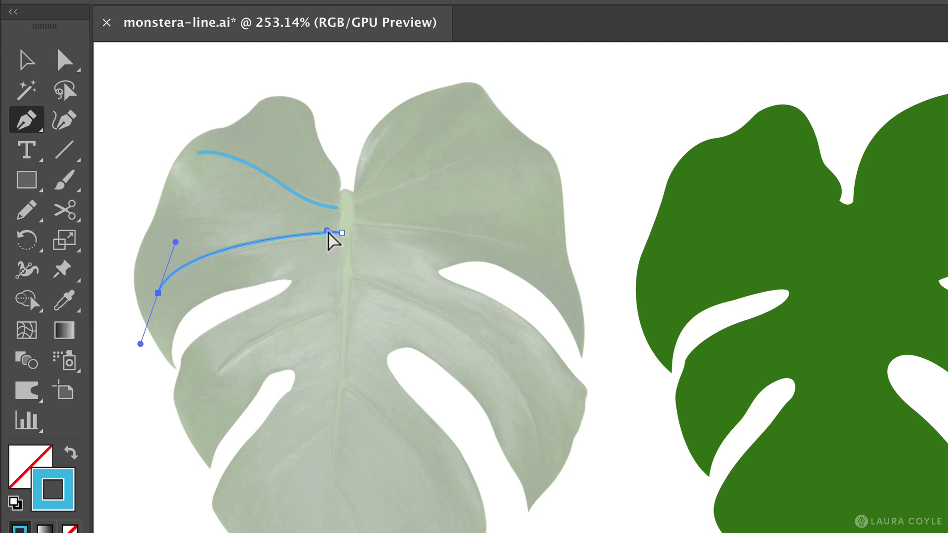
{"action": "left_click_drag", "start_coordinate": [341, 233], "coordinate": [308, 241]}
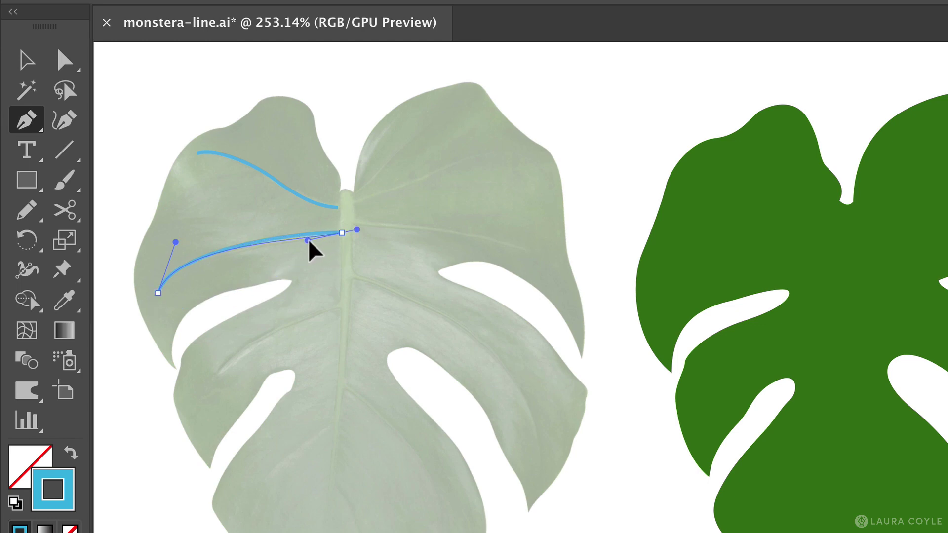
{"action": "key", "text": "ctrl+z"}
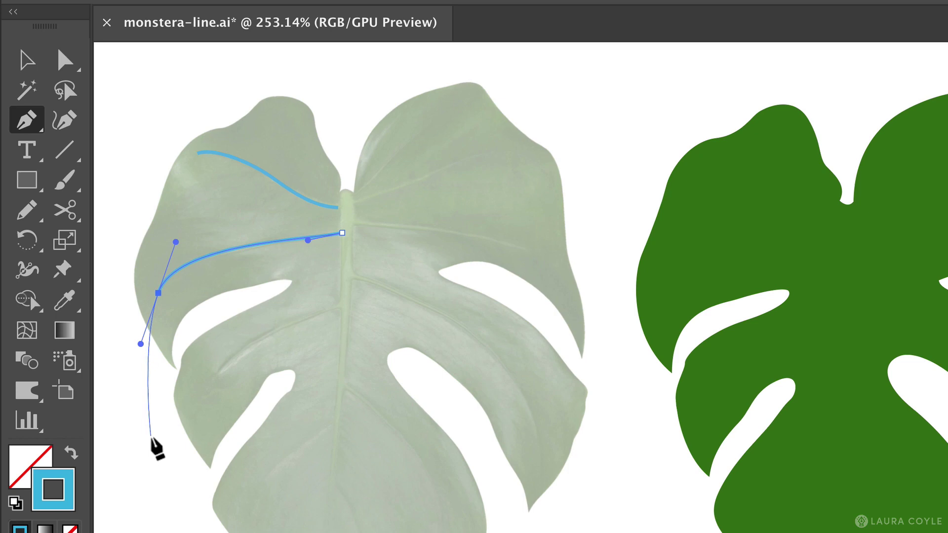
{"action": "key", "text": "super"}
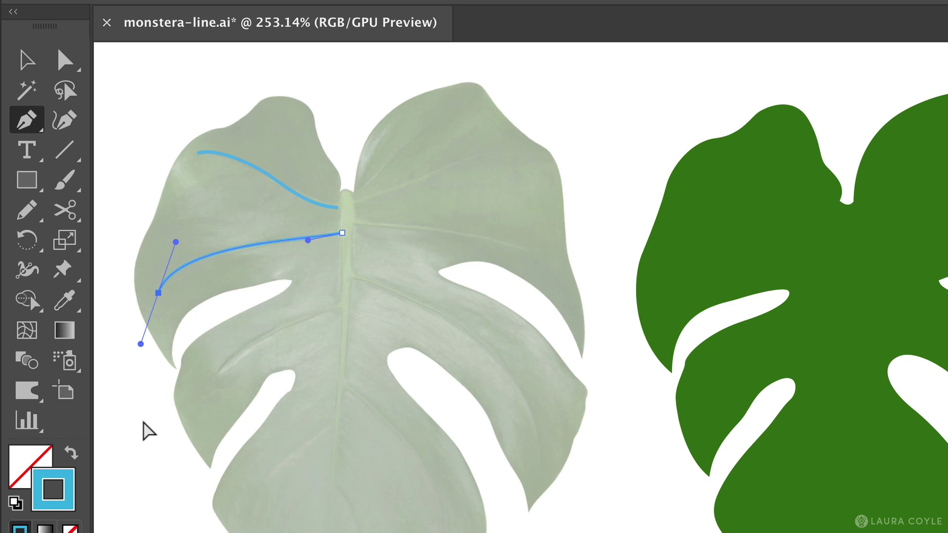
{"action": "left_click", "coordinate": [143, 430], "text": "super"}
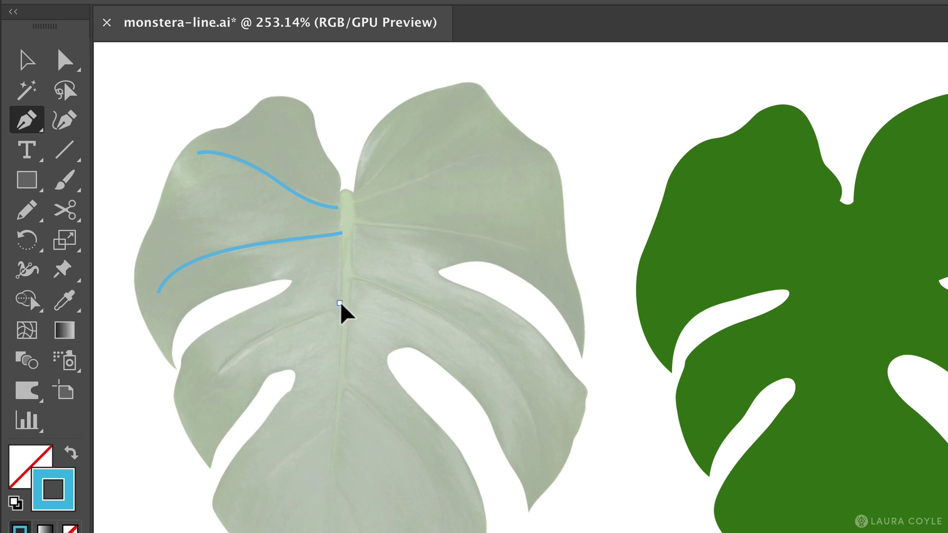
Trace the third and fourth veins from the midrib curving down to the lower-left leaf edge
{"action": "left_click_drag", "start_coordinate": [340, 302], "coordinate": [323, 305]}
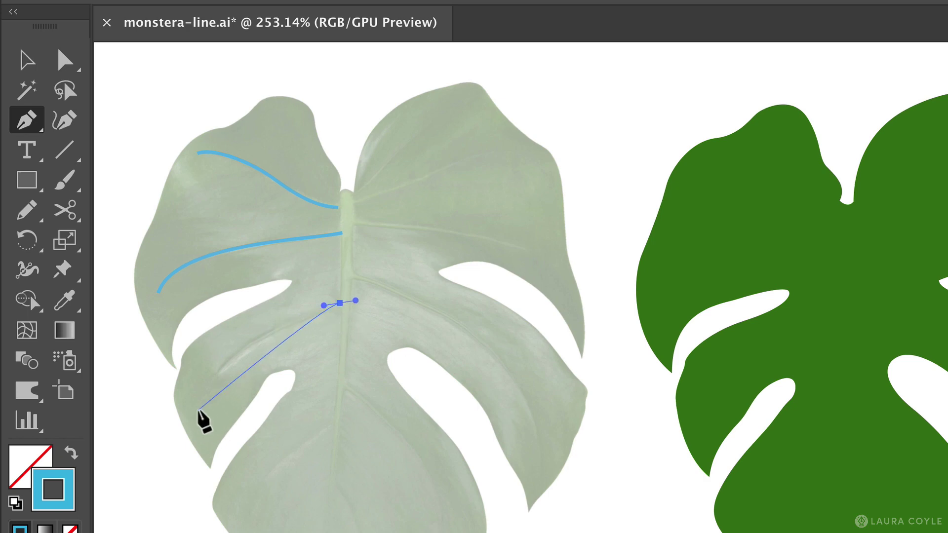
{"action": "left_click_drag", "start_coordinate": [197, 407], "coordinate": [174, 483]}
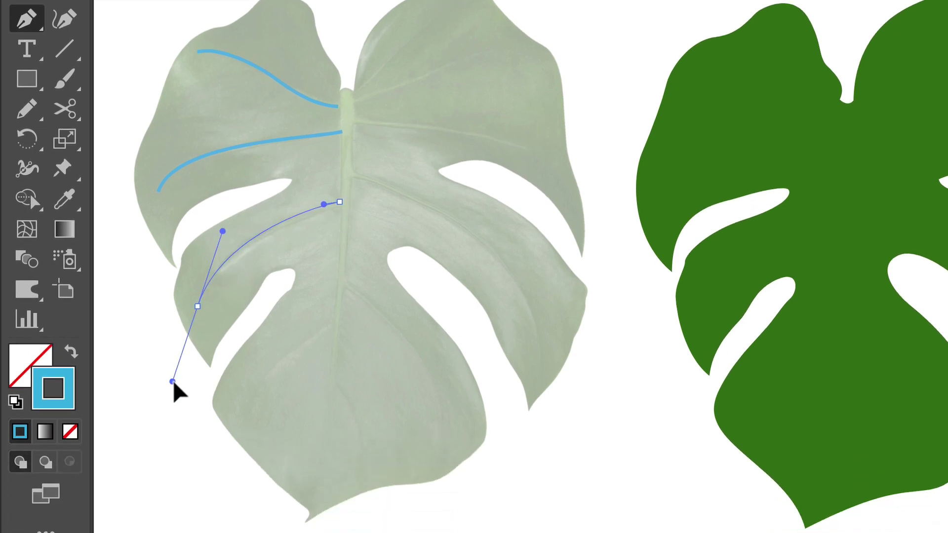
{"action": "left_click", "coordinate": [205, 428], "text": "ctrl"}
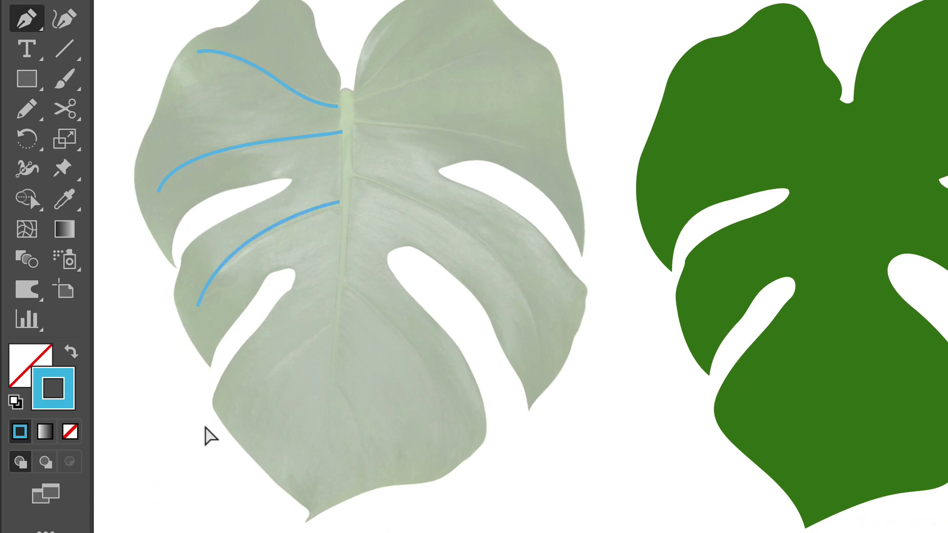
{"action": "left_click_drag", "start_coordinate": [335, 316], "coordinate": [319, 316]}
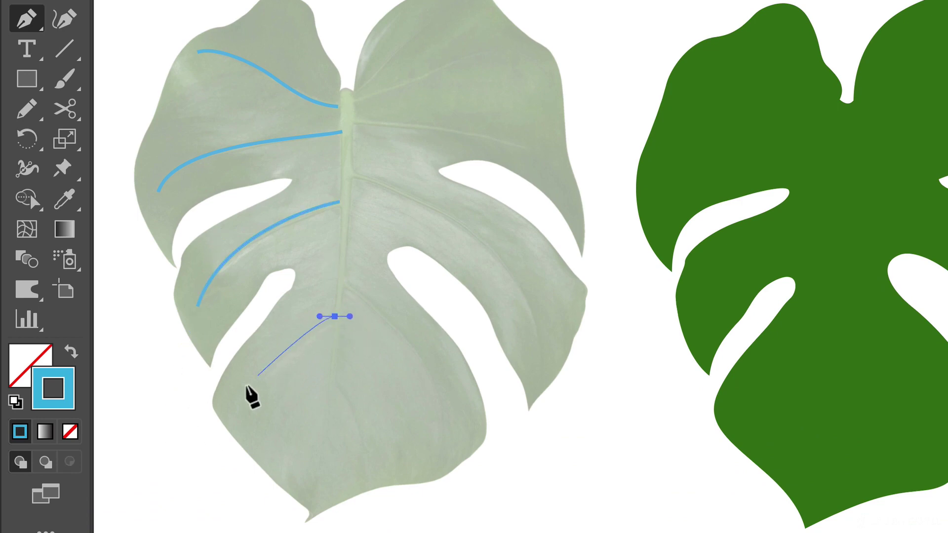
{"action": "left_click_drag", "start_coordinate": [241, 423], "coordinate": [228, 489]}
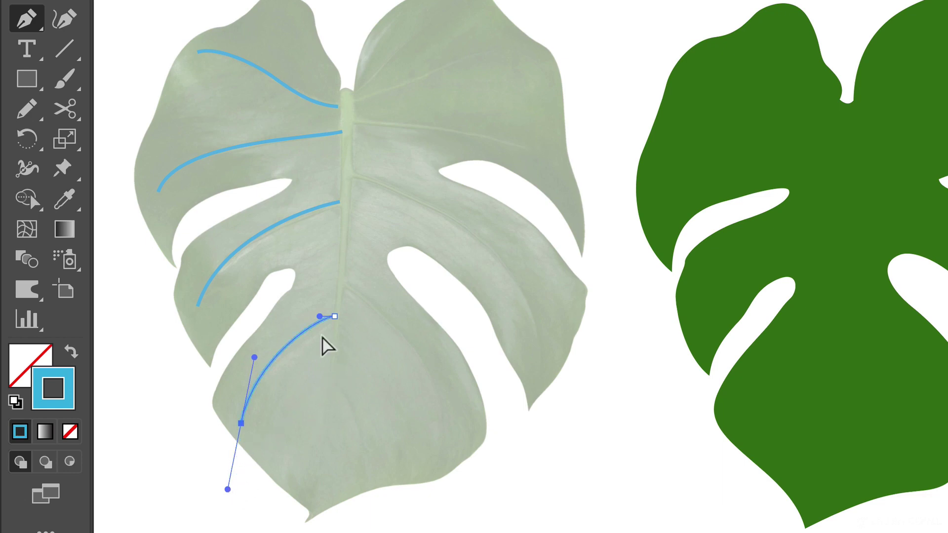
{"action": "left_click_drag", "start_coordinate": [320, 316], "coordinate": [311, 345]}
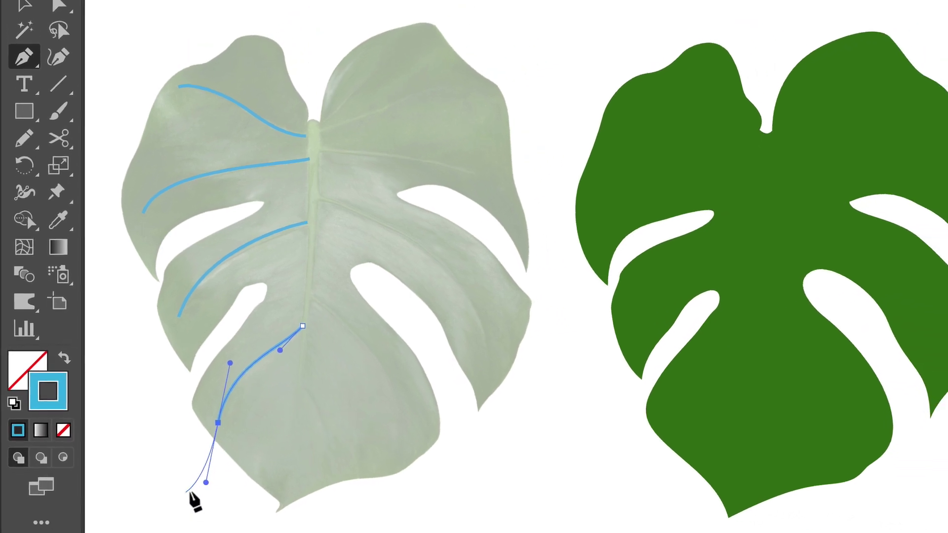
{"action": "left_click", "coordinate": [185, 483], "text": "super"}
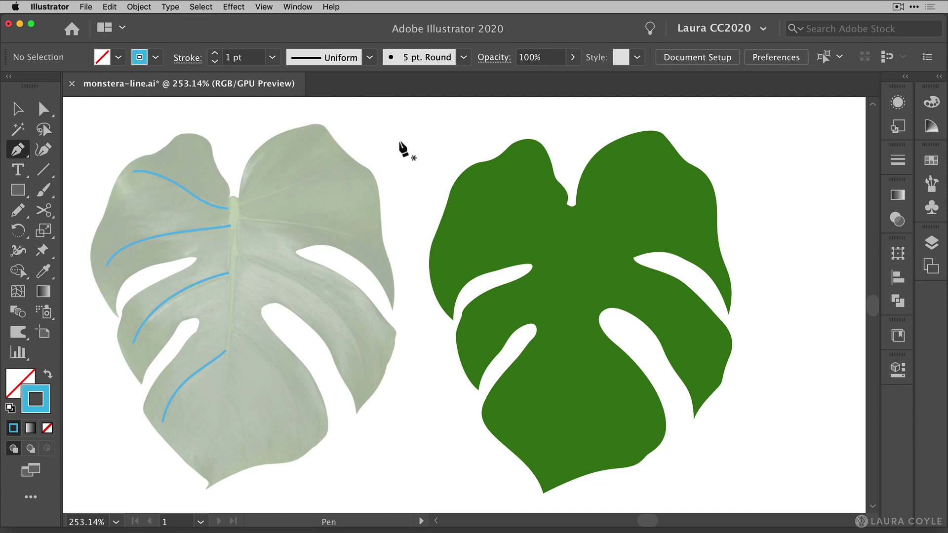
Look through the Stroke panel's width profiles without changing anything
{"action": "left_click", "coordinate": [901, 162]}
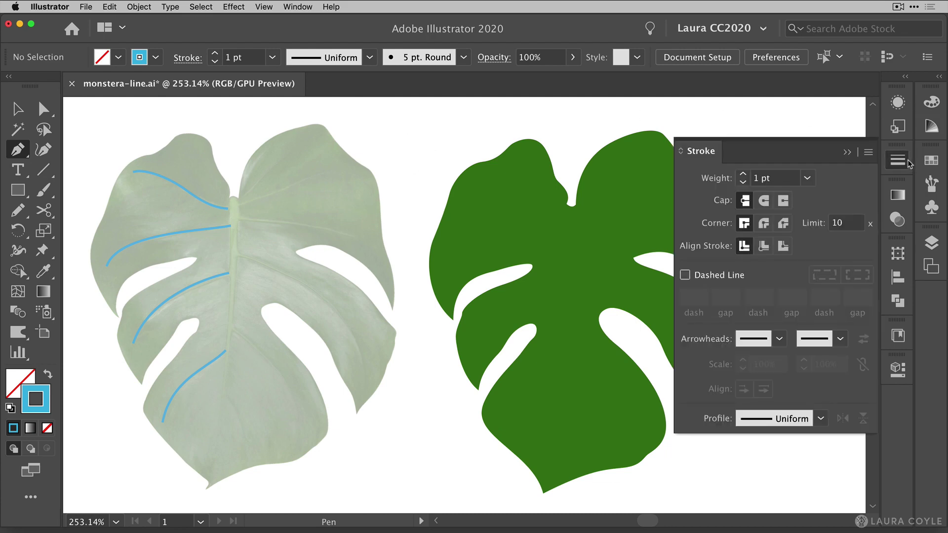
{"action": "left_click", "coordinate": [821, 419]}
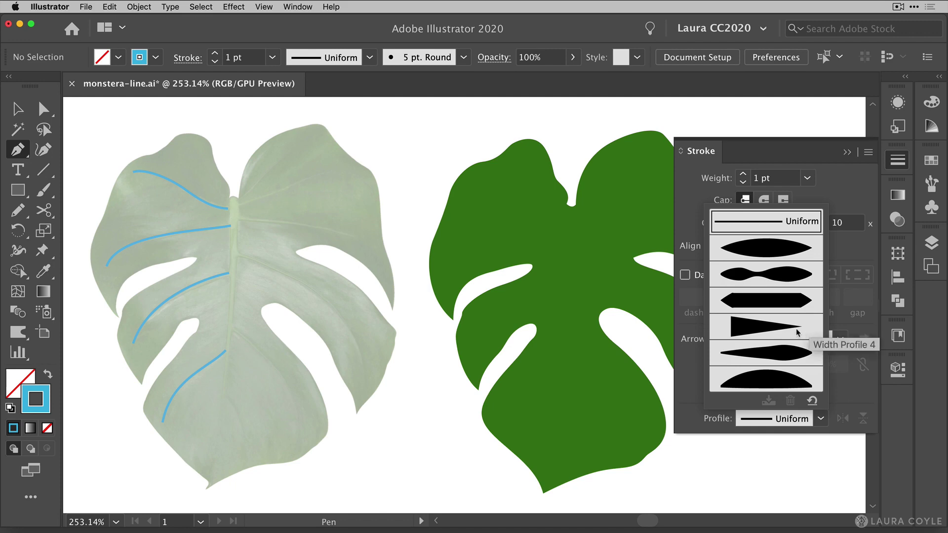
{"action": "left_click", "coordinate": [854, 252]}
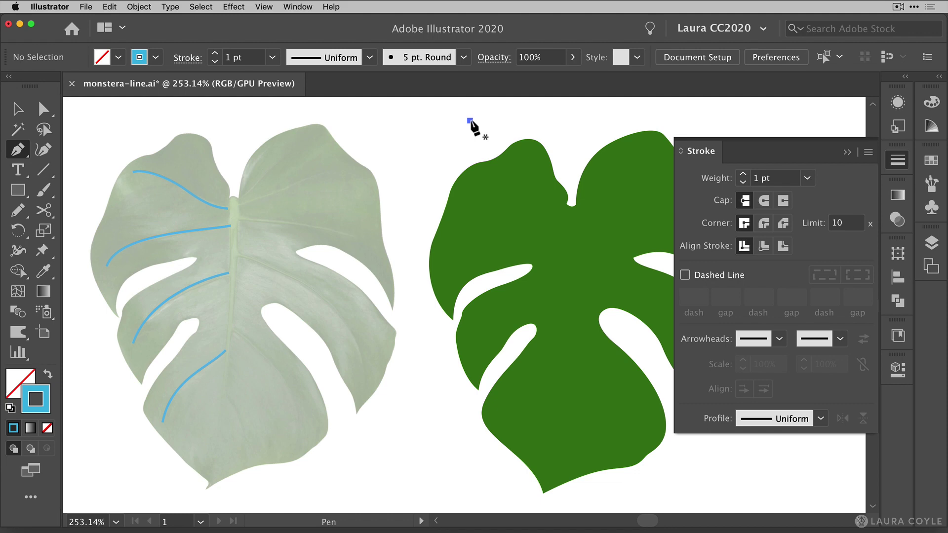
Draw a short straight line above the leaves and give it tapered Width Profile 4
{"action": "left_click", "coordinate": [469, 120]}
{"action": "left_click", "coordinate": [368, 120]}
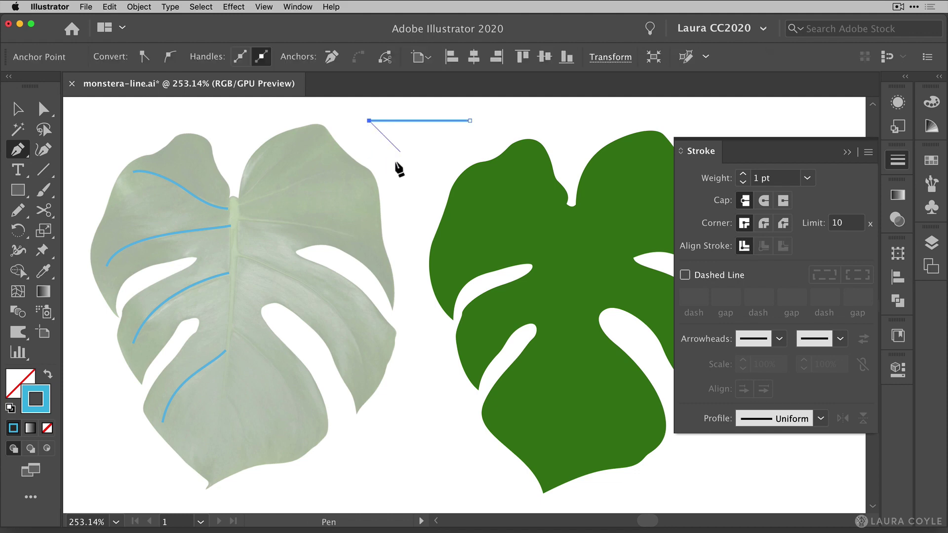
{"action": "key", "text": "v"}
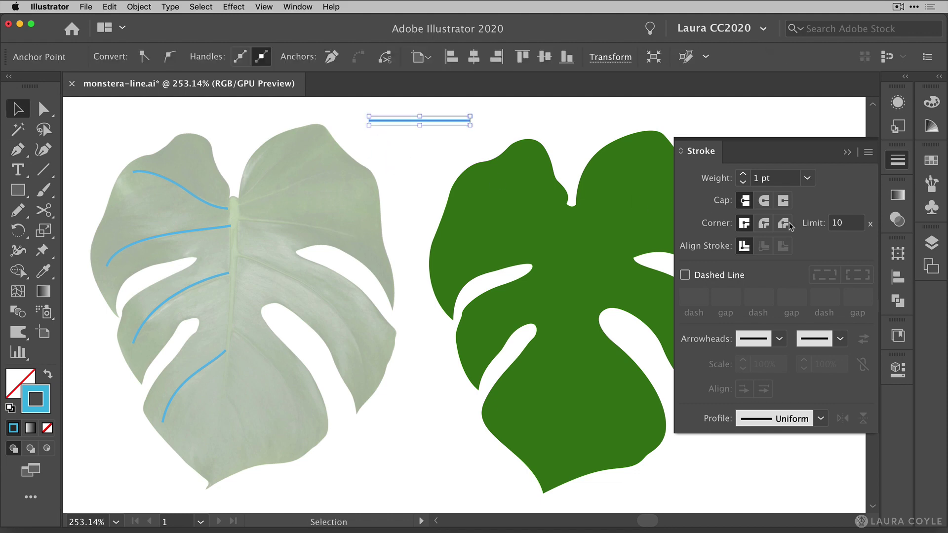
{"action": "left_click", "coordinate": [822, 420]}
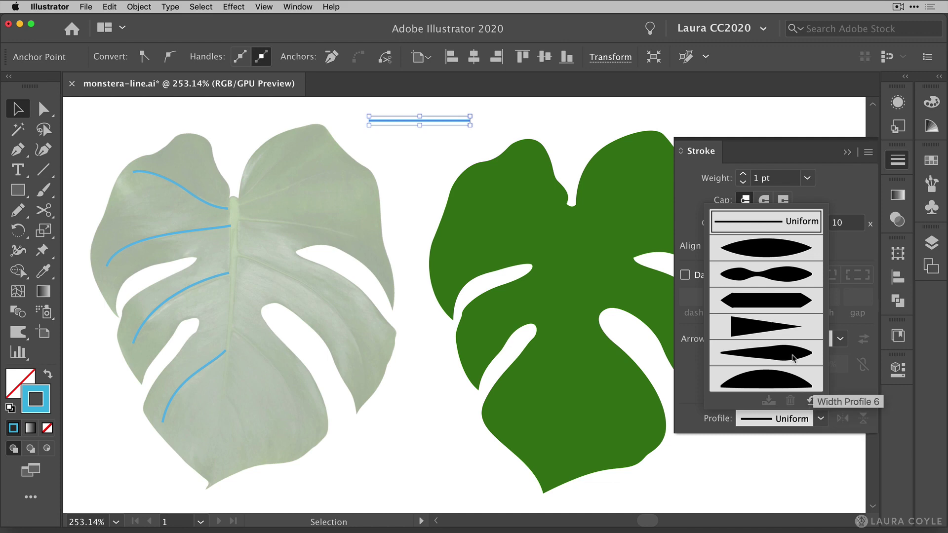
{"action": "left_click", "coordinate": [760, 332]}
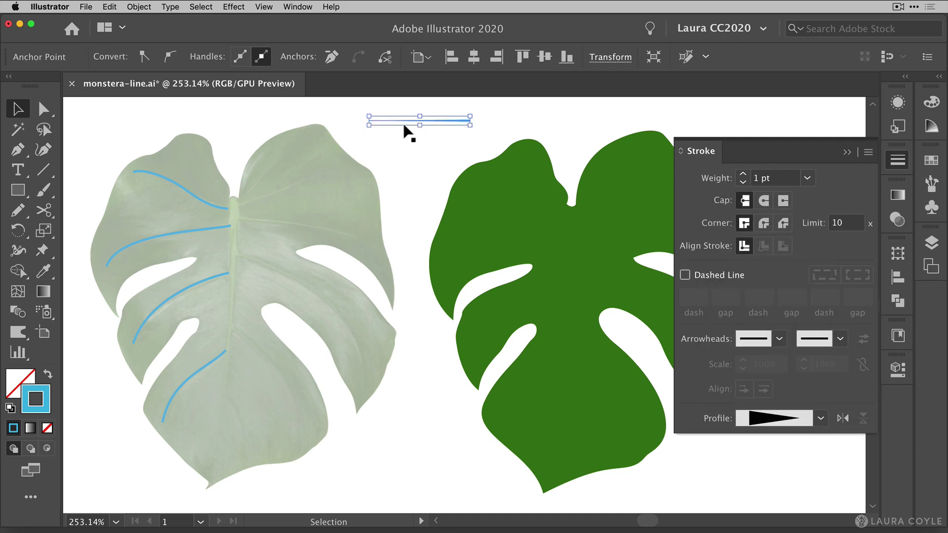
{"action": "left_click", "coordinate": [430, 142]}
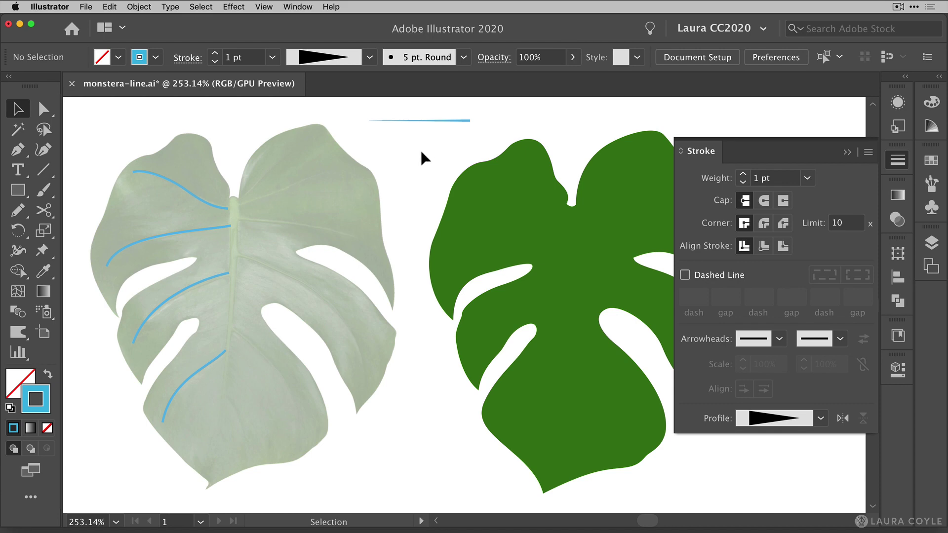
{"action": "left_click", "coordinate": [848, 152]}
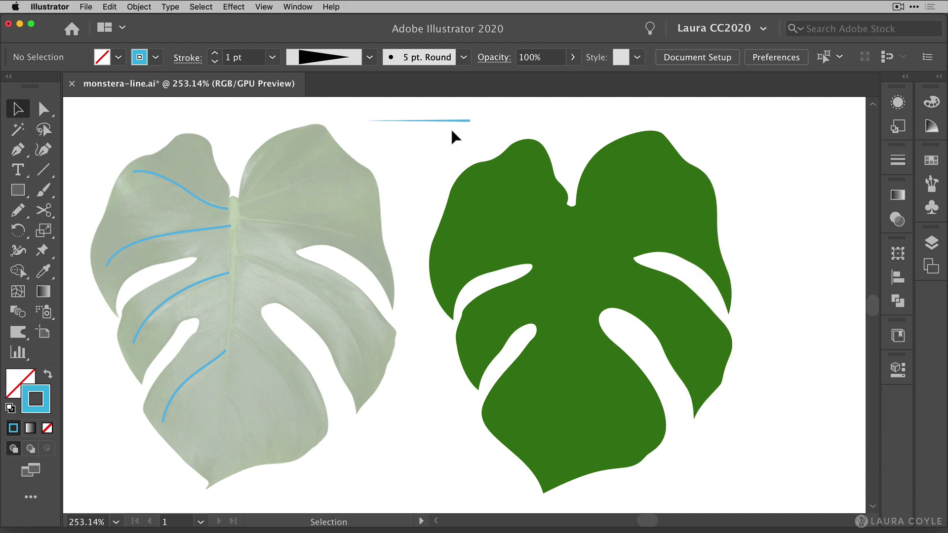
Zoom in and use the Width tool to broaden the line's right end to 6.7777 pt
{"action": "key", "text": "super+space"}
{"action": "left_click_drag", "start_coordinate": [416, 166], "coordinate": [526, 121]}
{"action": "scroll", "coordinate": [444, 197], "scroll_direction": "up", "scroll_amount": 5}
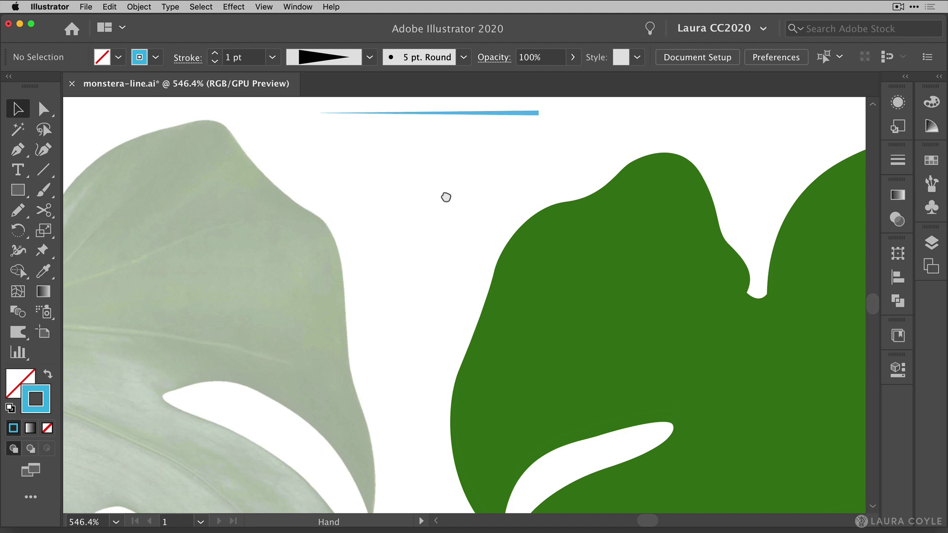
{"action": "left_click_drag", "start_coordinate": [444, 271], "coordinate": [512, 245]}
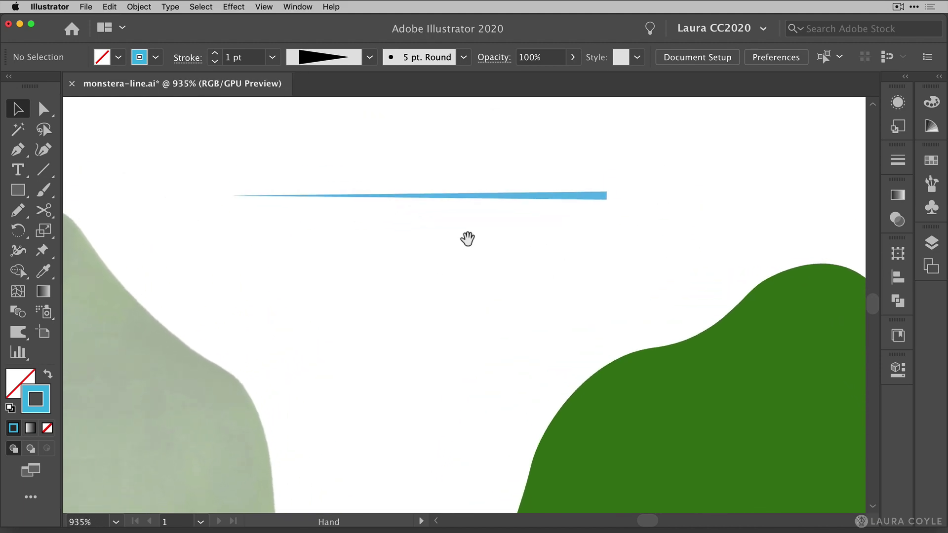
{"action": "left_click", "coordinate": [513, 196]}
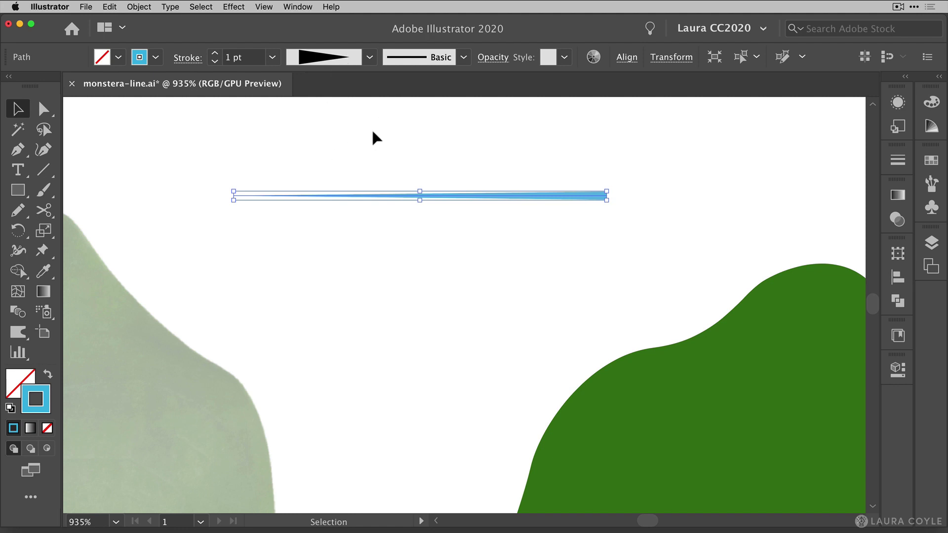
{"action": "left_click", "coordinate": [19, 251]}
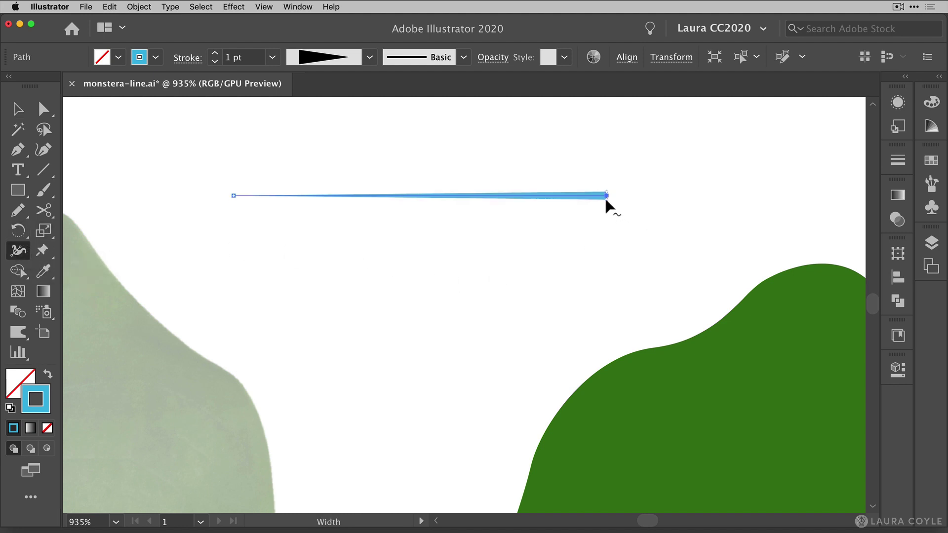
{"action": "left_click_drag", "start_coordinate": [605, 200], "coordinate": [603, 230]}
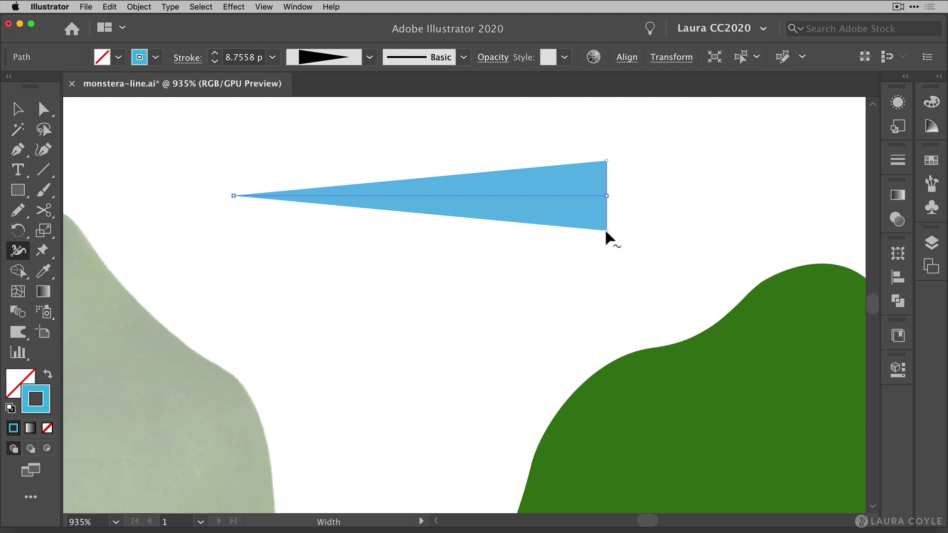
{"action": "left_click_drag", "start_coordinate": [606, 229], "coordinate": [606, 223]}
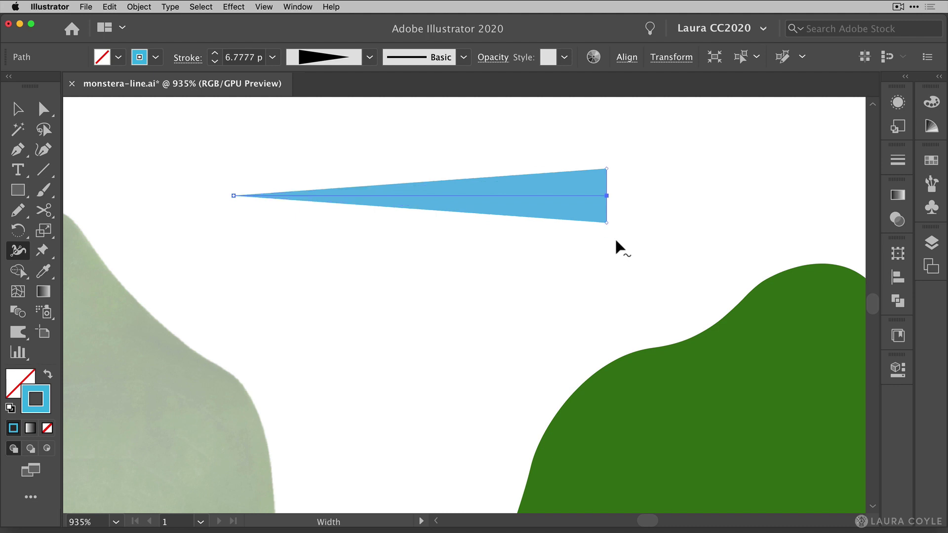
Add a wider width point at the line's middle so the taper swells smoothly
{"action": "left_click", "coordinate": [233, 196]}
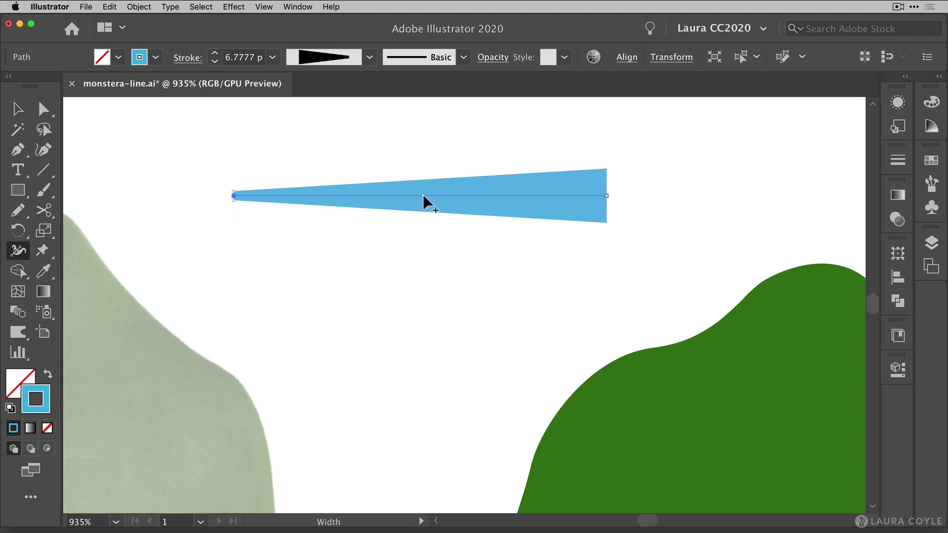
{"action": "mouse_move", "coordinate": [424, 196]}
{"action": "left_mouse_down"}
{"action": "mouse_move", "coordinate": [424, 221]}
{"action": "mouse_move", "coordinate": [457, 196]}
{"action": "mouse_move", "coordinate": [438, 196]}
{"action": "left_mouse_up"}
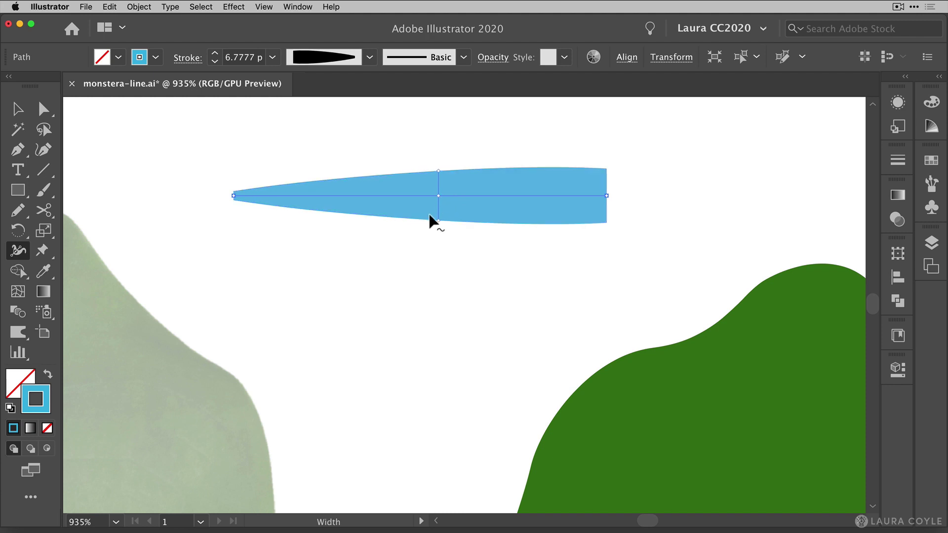
{"action": "left_click", "coordinate": [232, 198]}
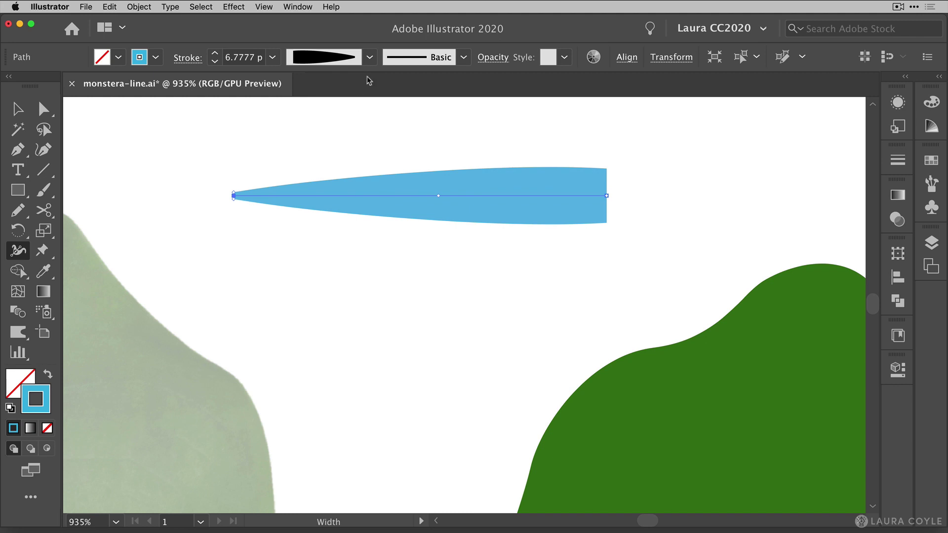
Add the line's taper to the width profiles under the name 'le'
{"action": "left_click", "coordinate": [369, 56]}
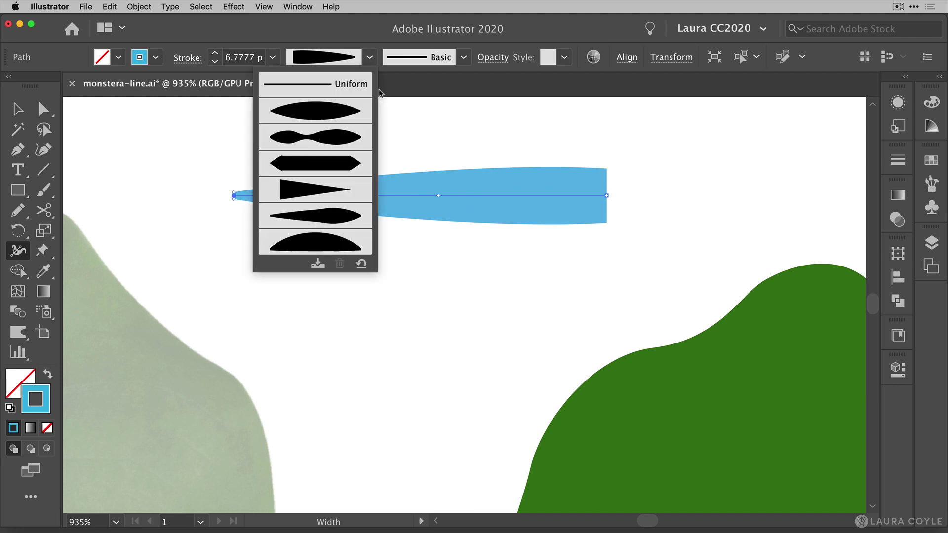
{"action": "left_click", "coordinate": [316, 265]}
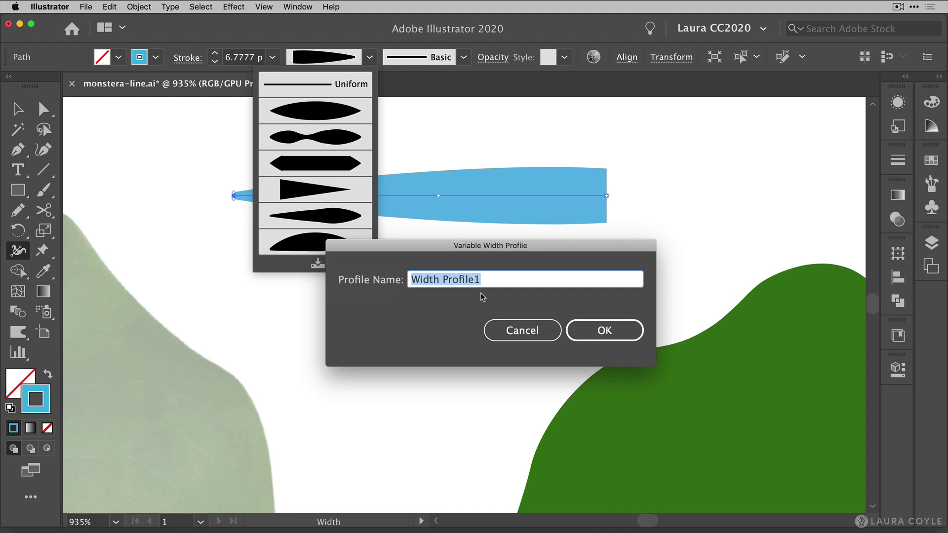
{"action": "type", "text": "leaf"}
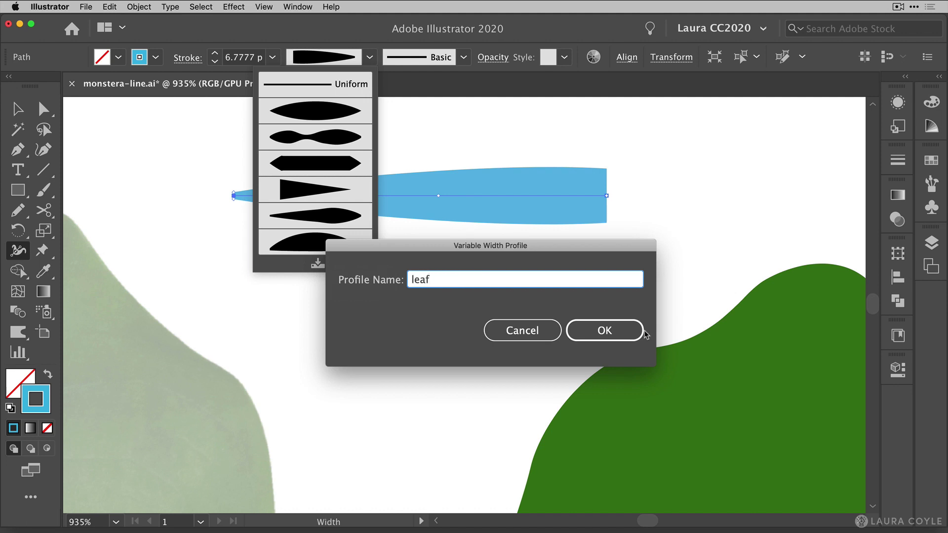
{"action": "left_click", "coordinate": [637, 331]}
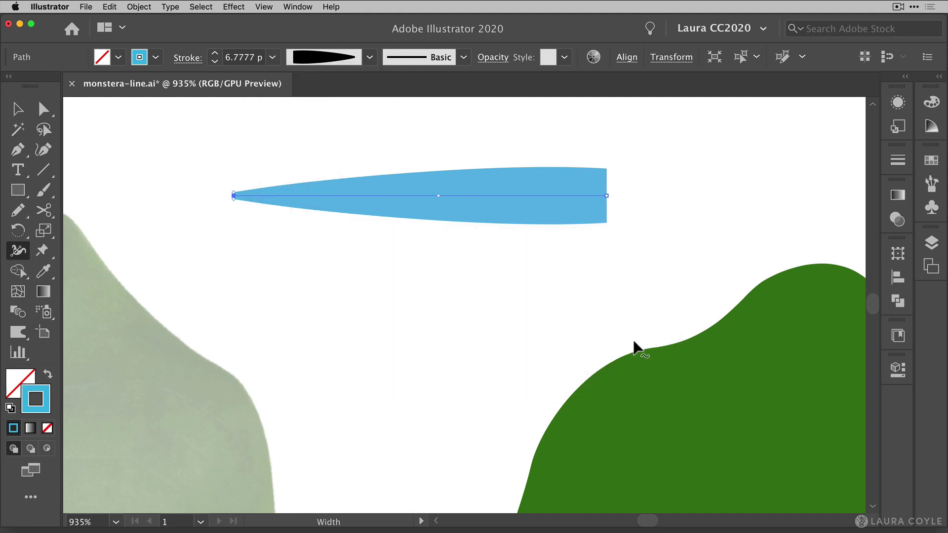
{"action": "left_click", "coordinate": [403, 296], "text": "super"}
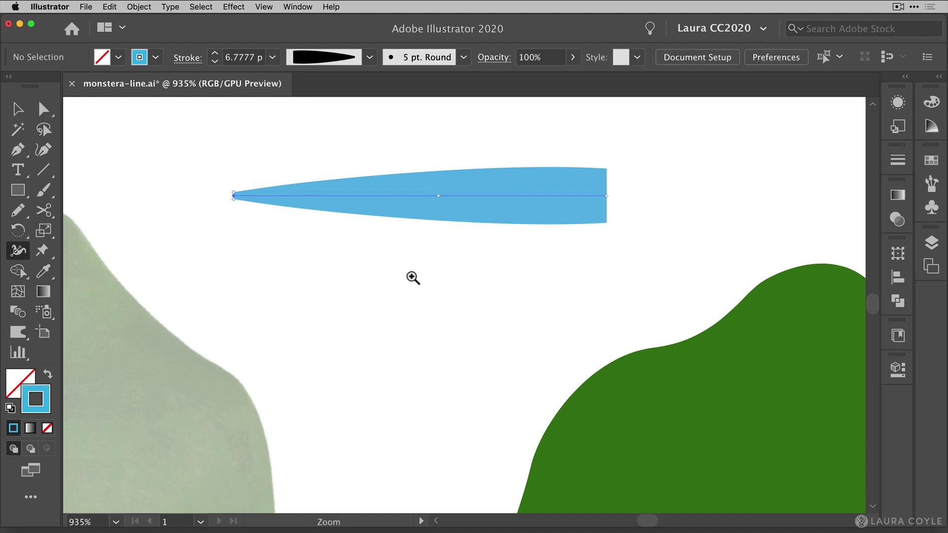
Apply the saved leaf width profile to the top-left blue vein
{"action": "left_click_drag", "start_coordinate": [412, 277], "coordinate": [216, 380]}
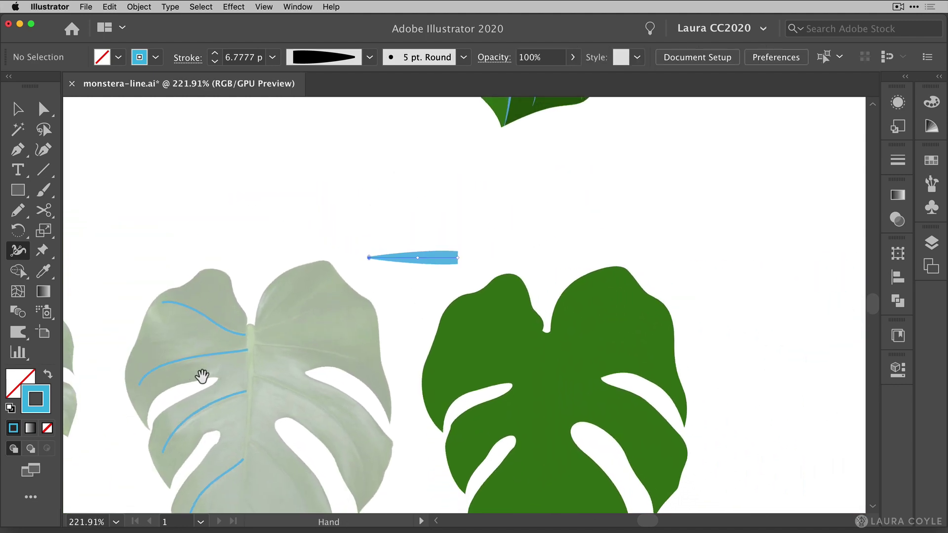
{"action": "left_click", "coordinate": [18, 109]}
{"action": "left_click_drag", "start_coordinate": [216, 366], "coordinate": [518, 387]}
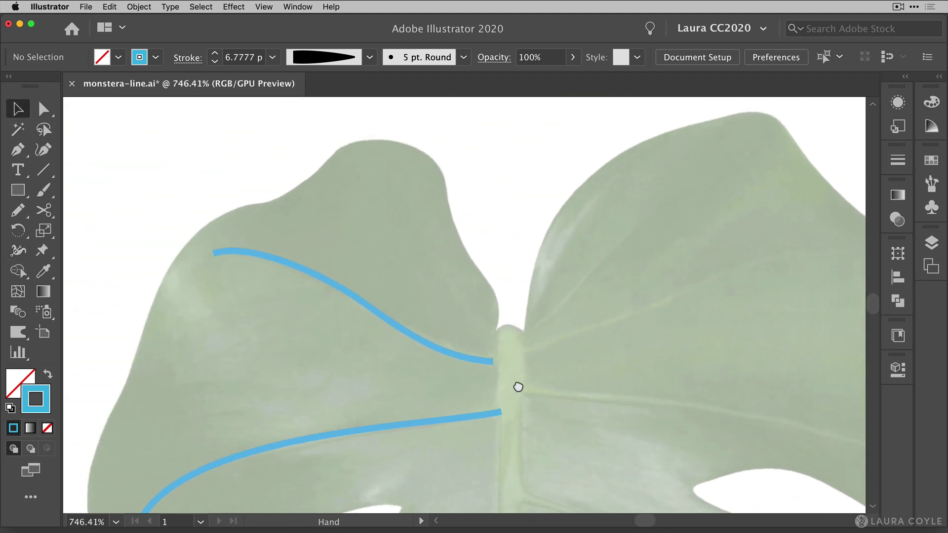
{"action": "left_click", "coordinate": [428, 342]}
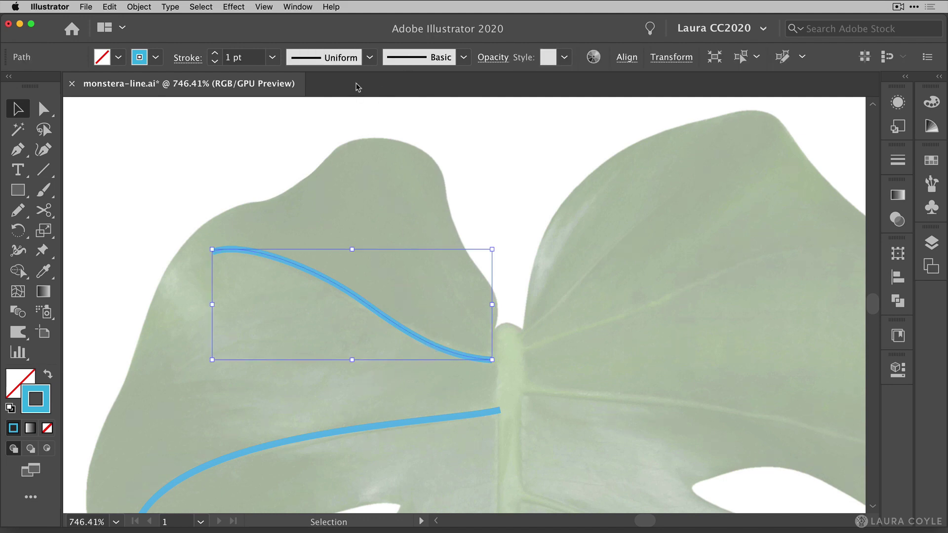
{"action": "left_click", "coordinate": [369, 58]}
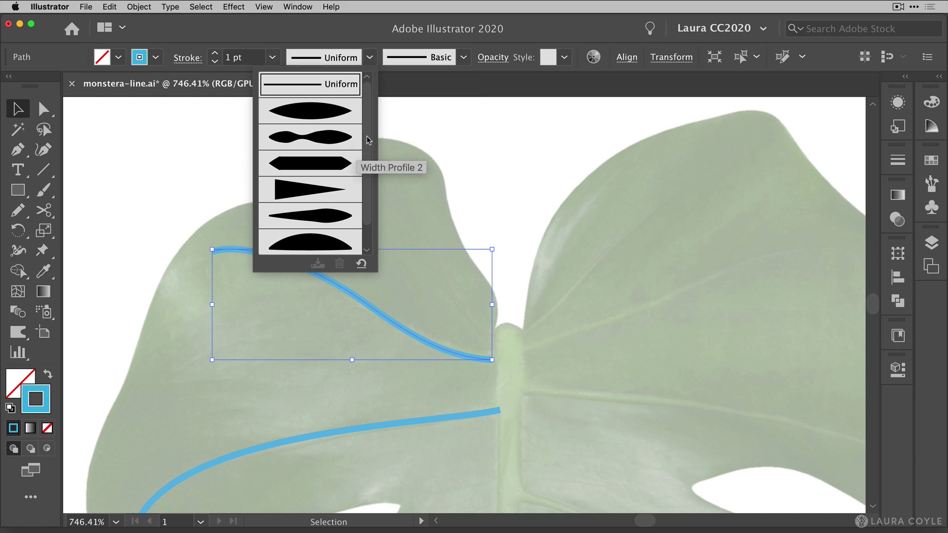
{"action": "scroll", "coordinate": [364, 198], "scroll_direction": "down", "scroll_amount": 1}
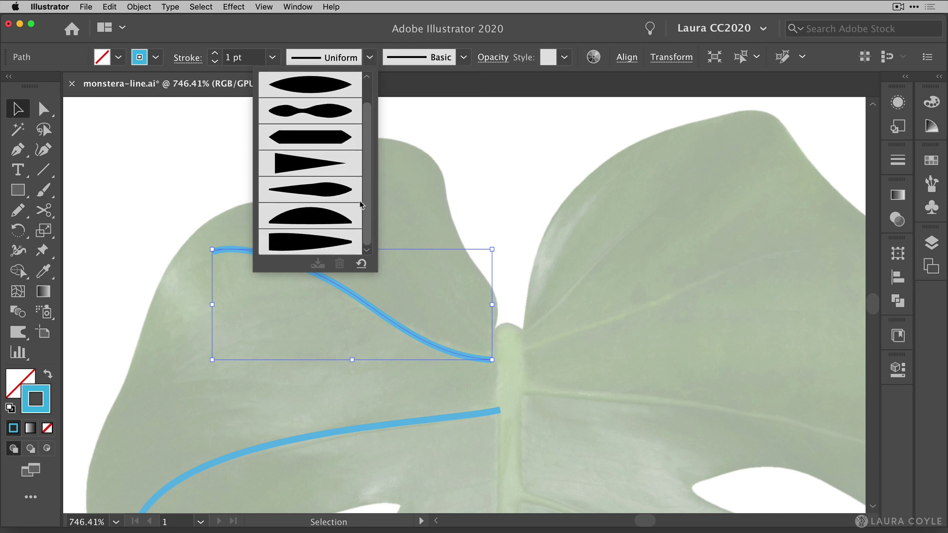
{"action": "left_click", "coordinate": [314, 243]}
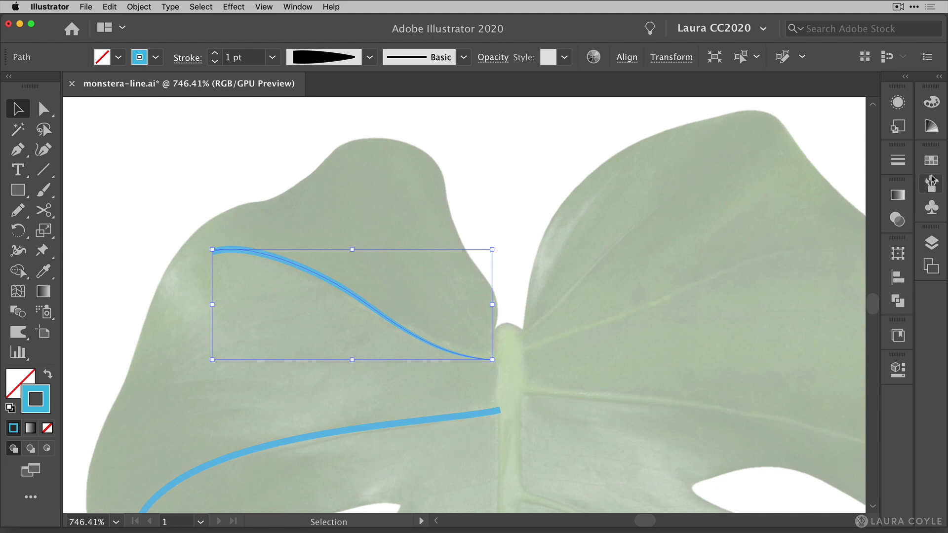
Flip the vein's width profile in the Stroke panel so it thickens toward the midrib
{"action": "left_click", "coordinate": [904, 160]}
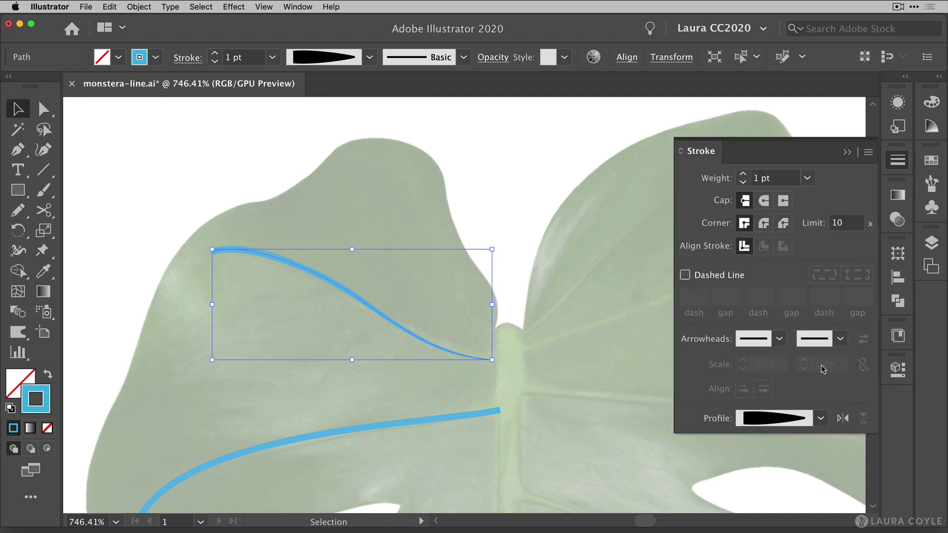
{"action": "left_click", "coordinate": [842, 419]}
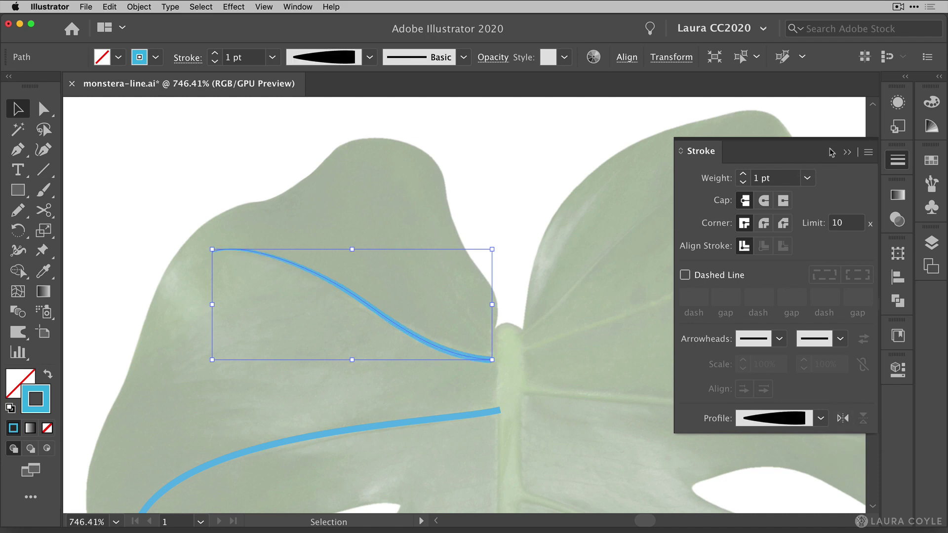
{"action": "left_click", "coordinate": [847, 152]}
{"action": "left_click", "coordinate": [548, 184]}
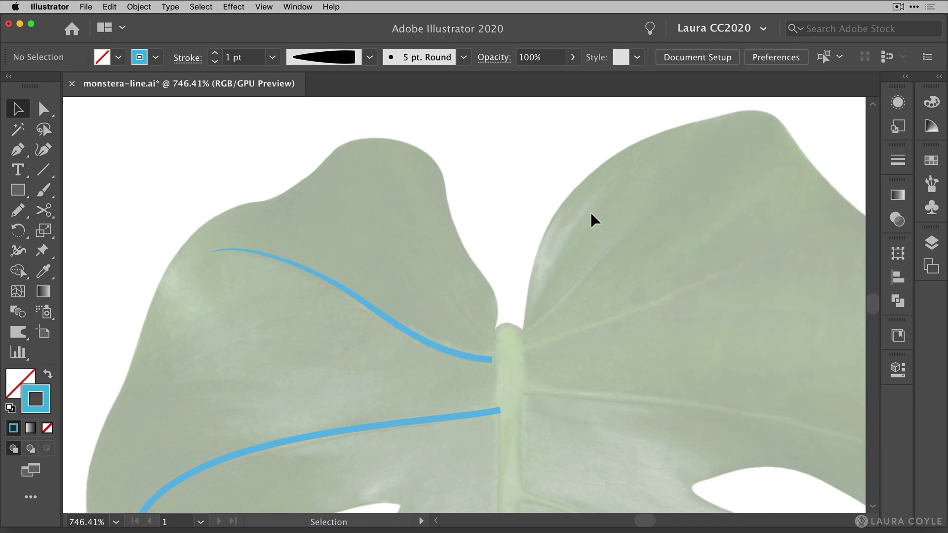
Choose the Eyedropper tool and zoom in close on the lower-left veins
{"action": "left_click_drag", "start_coordinate": [553, 229], "coordinate": [332, 389]}
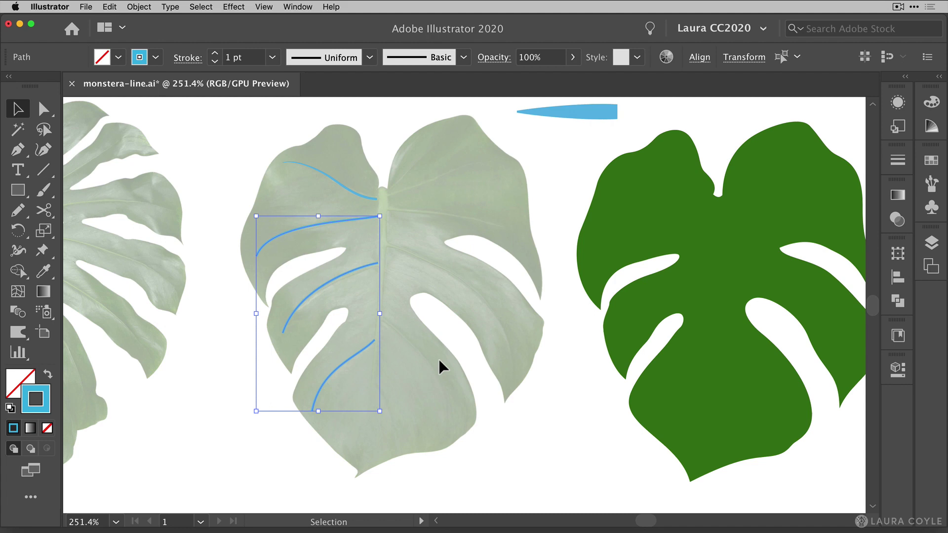
{"action": "left_click", "coordinate": [43, 271]}
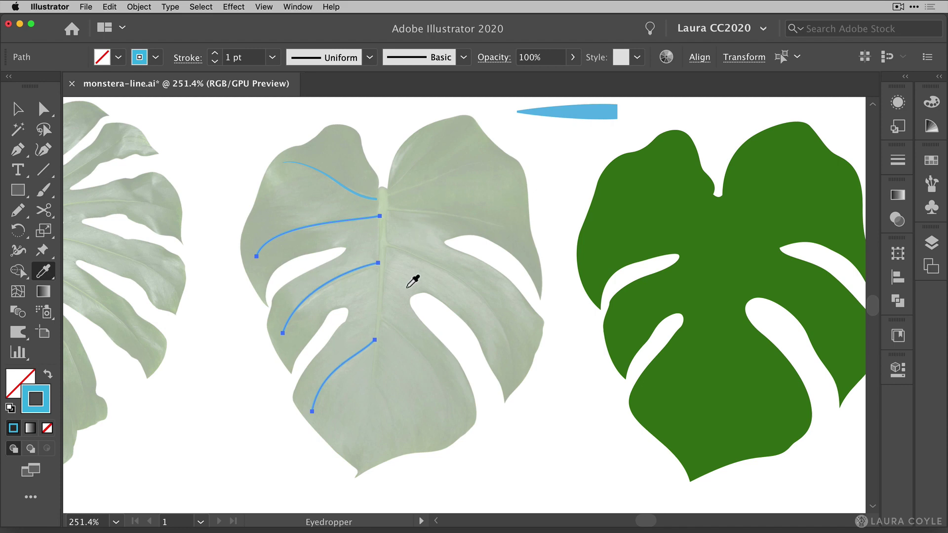
{"action": "key", "text": "super+space"}
{"action": "left_click_drag", "start_coordinate": [296, 340], "coordinate": [456, 293]}
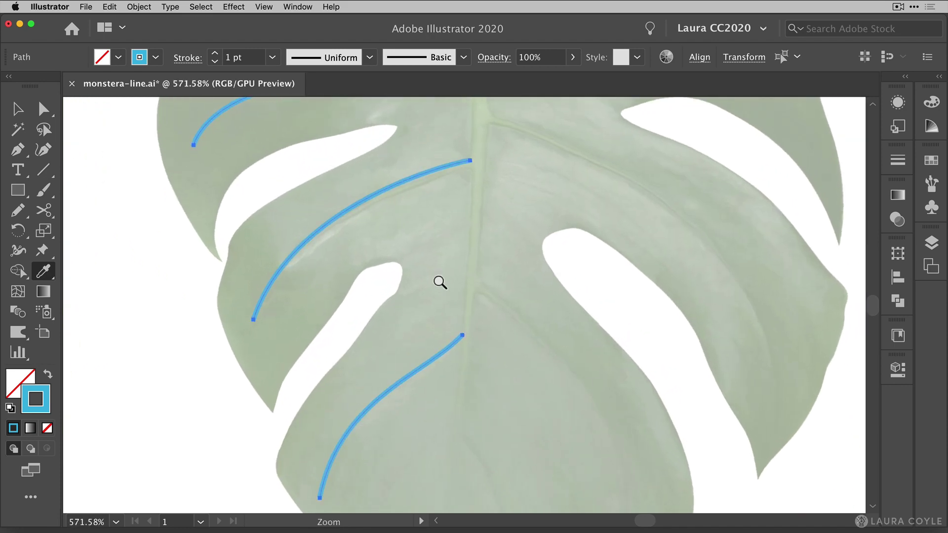
{"action": "key", "text": "super+space"}
{"action": "left_click_drag", "start_coordinate": [364, 294], "coordinate": [393, 268]}
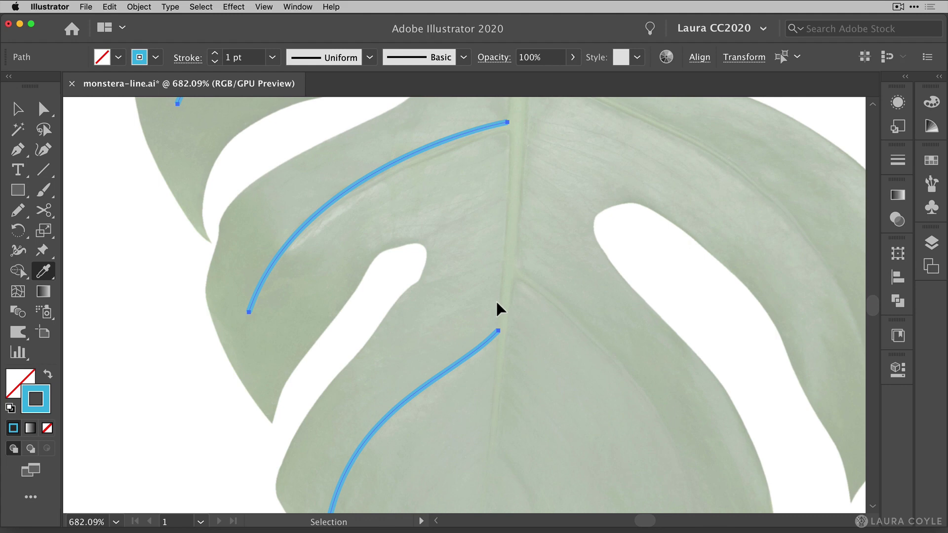
Set the Eyedropper to both pick up and apply the full Appearance
{"action": "double_click", "coordinate": [43, 273]}
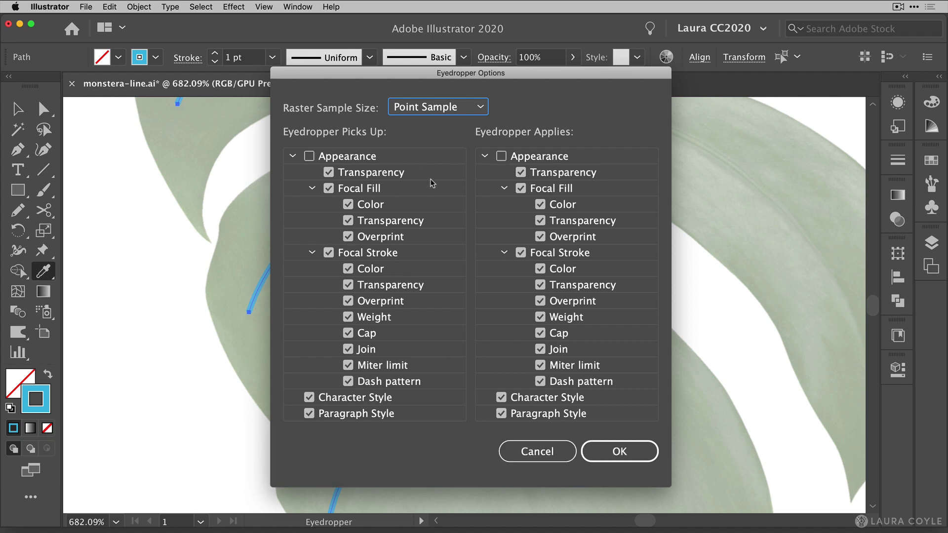
{"action": "left_click", "coordinate": [309, 156]}
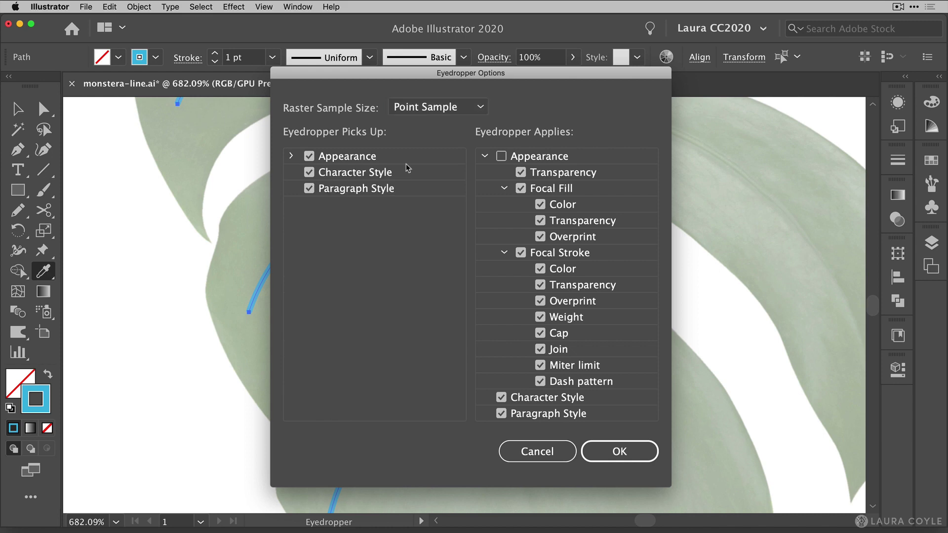
{"action": "left_click", "coordinate": [501, 156]}
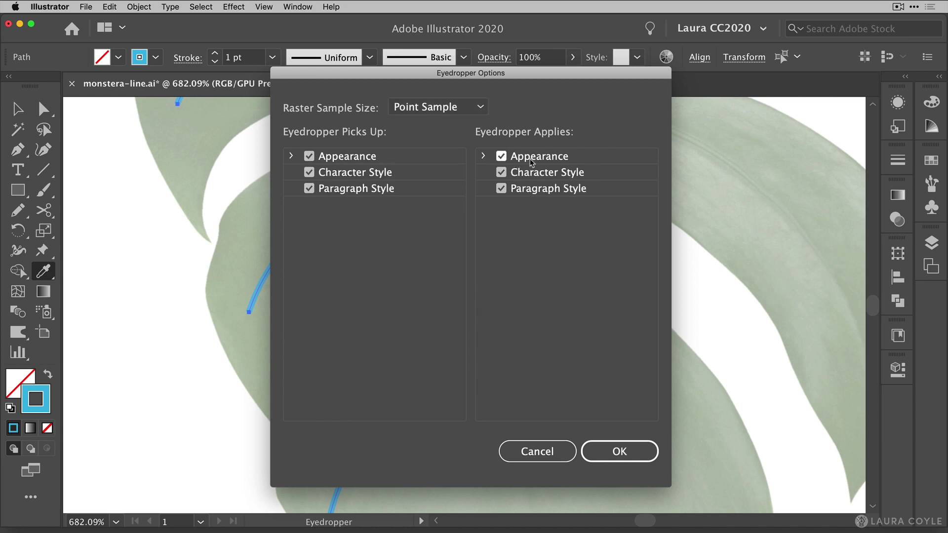
{"action": "left_click", "coordinate": [633, 450]}
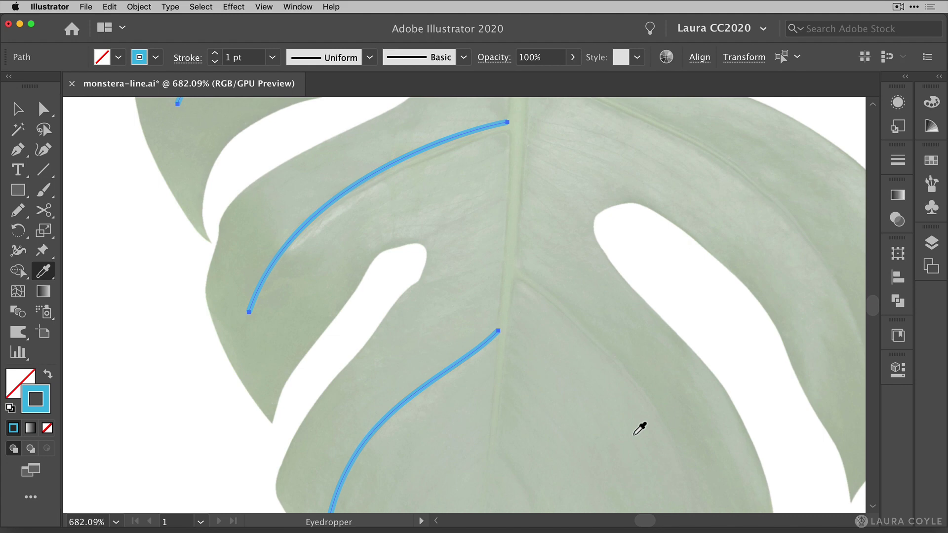
Copy the top vein's tapered stroke onto the lower left veins and flip the profile toward the midrib
{"action": "key", "text": "super+space"}
{"action": "left_click_drag", "start_coordinate": [425, 212], "coordinate": [322, 303]}
{"action": "left_click_drag", "start_coordinate": [454, 132], "coordinate": [387, 327]}
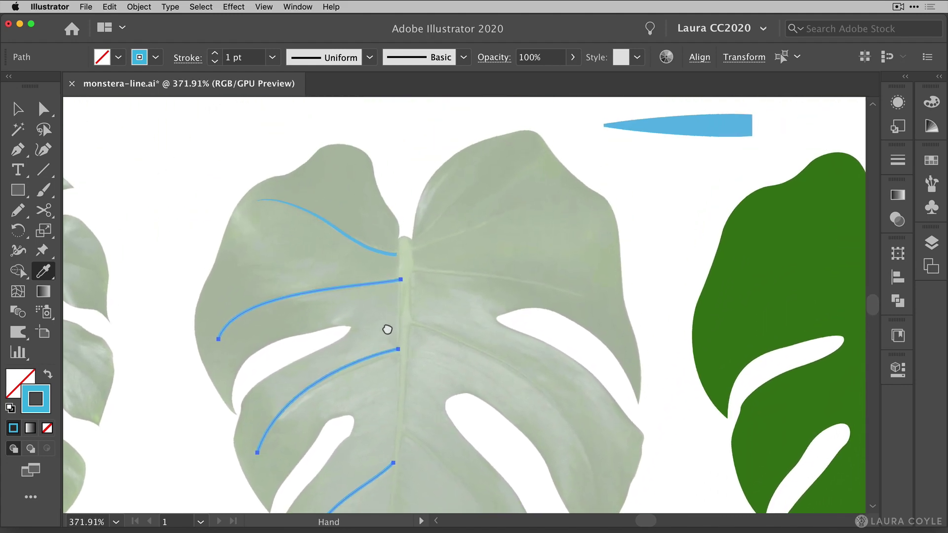
{"action": "left_click", "coordinate": [344, 226]}
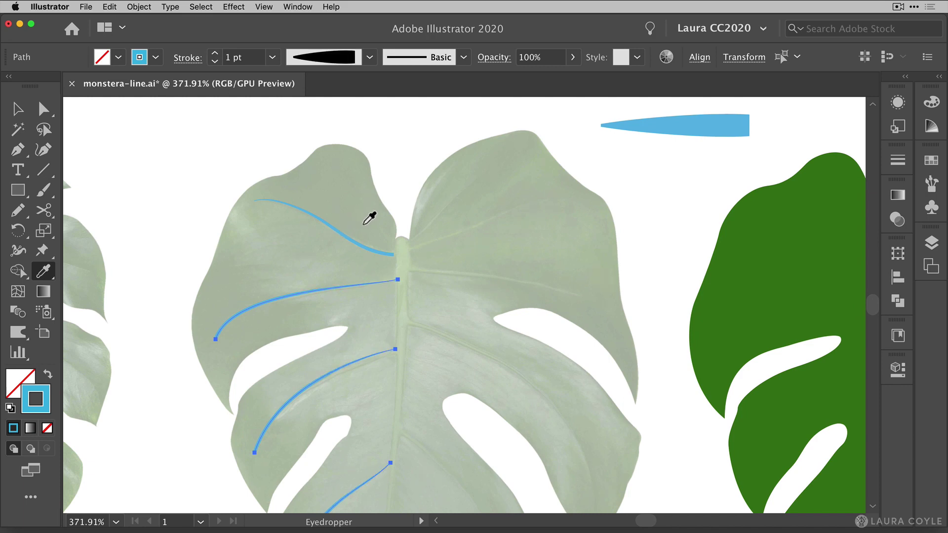
{"action": "left_click", "coordinate": [906, 162]}
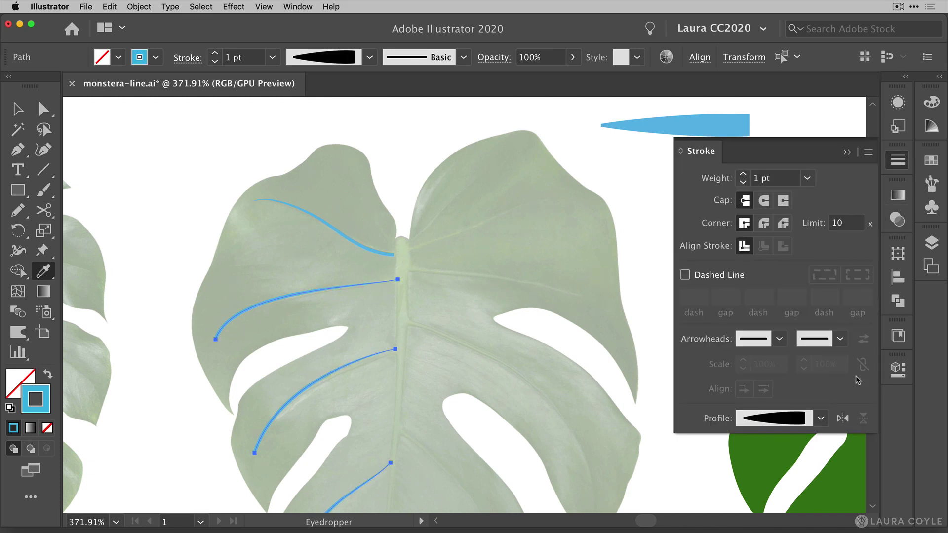
{"action": "left_click", "coordinate": [842, 418]}
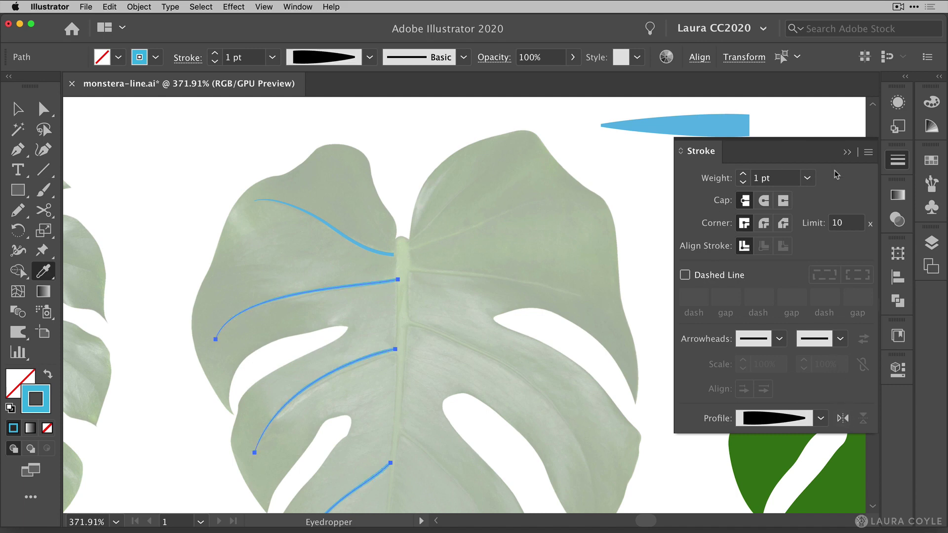
{"action": "key", "text": "space"}
{"action": "left_click_drag", "start_coordinate": [555, 303], "coordinate": [442, 204]}
Draw a vein from the midrib curving up toward the right lobe's top edge and check its taper
{"action": "key", "text": "v"}
{"action": "left_click", "coordinate": [565, 294]}
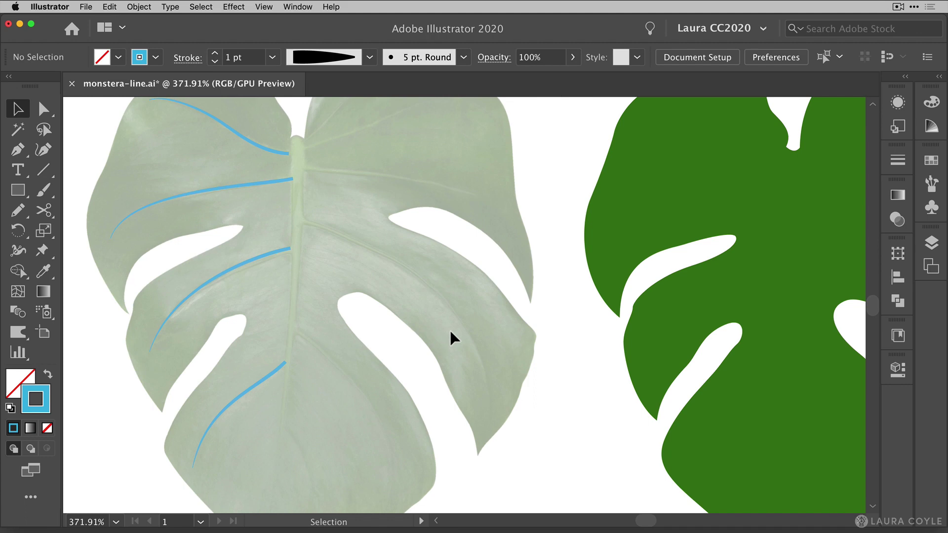
{"action": "left_click_drag", "start_coordinate": [469, 269], "coordinate": [430, 290]}
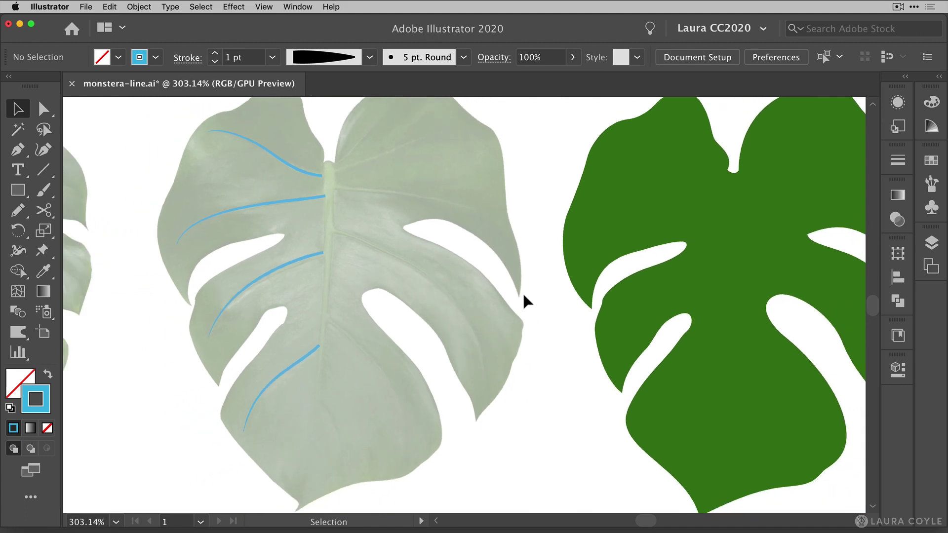
{"action": "left_click_drag", "start_coordinate": [466, 267], "coordinate": [417, 298]}
{"action": "left_click_drag", "start_coordinate": [22, 152], "coordinate": [63, 153]}
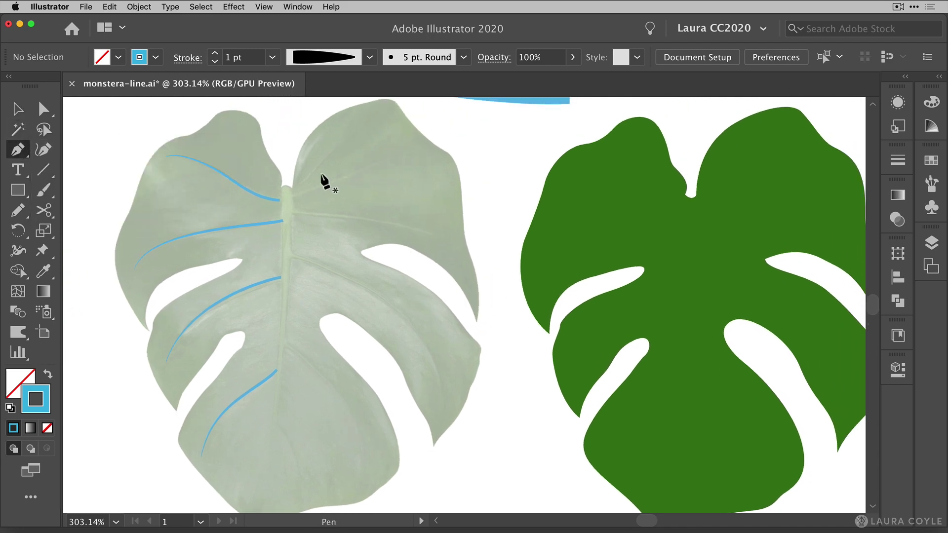
{"action": "left_click_drag", "start_coordinate": [290, 189], "coordinate": [302, 186]}
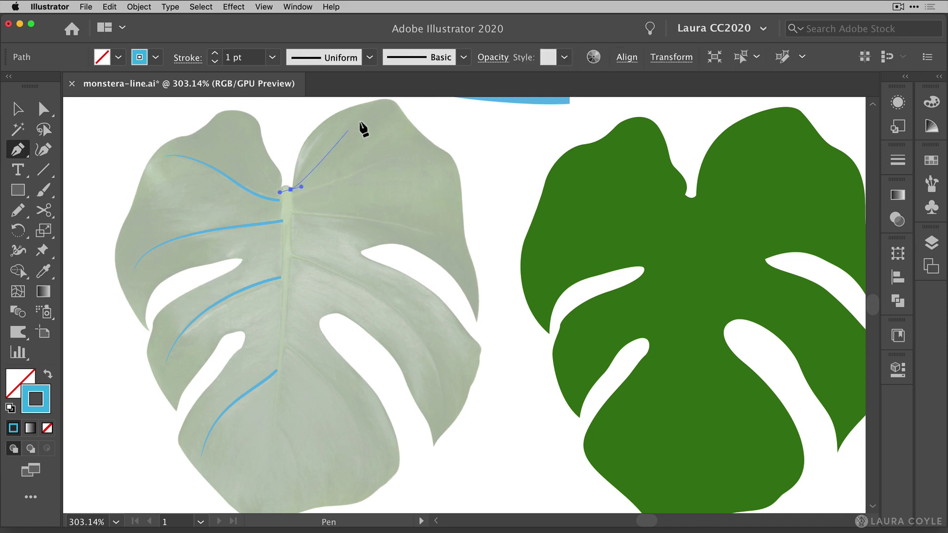
{"action": "mouse_move", "coordinate": [387, 112]}
{"action": "left_mouse_down"}
{"action": "mouse_move", "coordinate": [434, 101]}
{"action": "mouse_move", "coordinate": [431, 191]}
{"action": "mouse_move", "coordinate": [460, 191]}
{"action": "mouse_move", "coordinate": [451, 186]}
{"action": "left_mouse_up"}
{"action": "scroll", "coordinate": [434, 101], "scroll_direction": "up", "scroll_amount": 3}
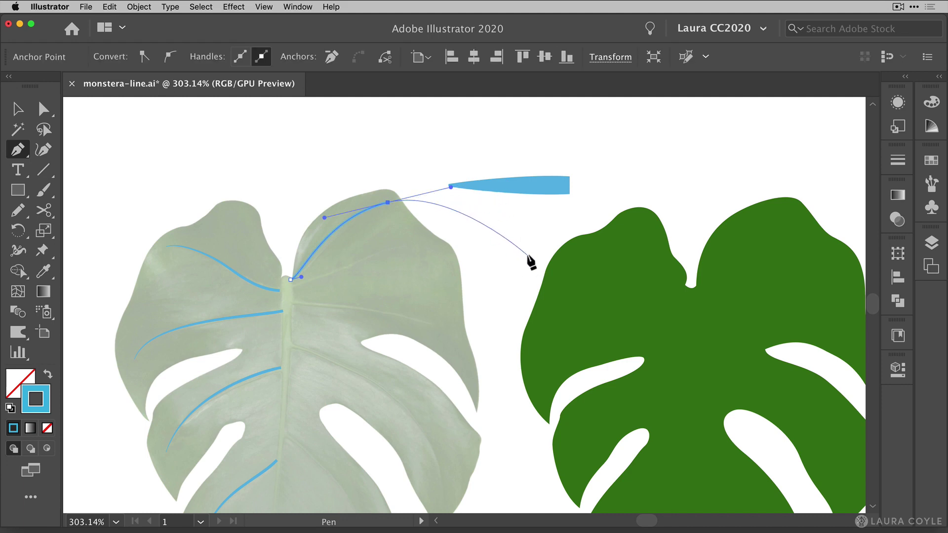
{"action": "key", "text": "i"}
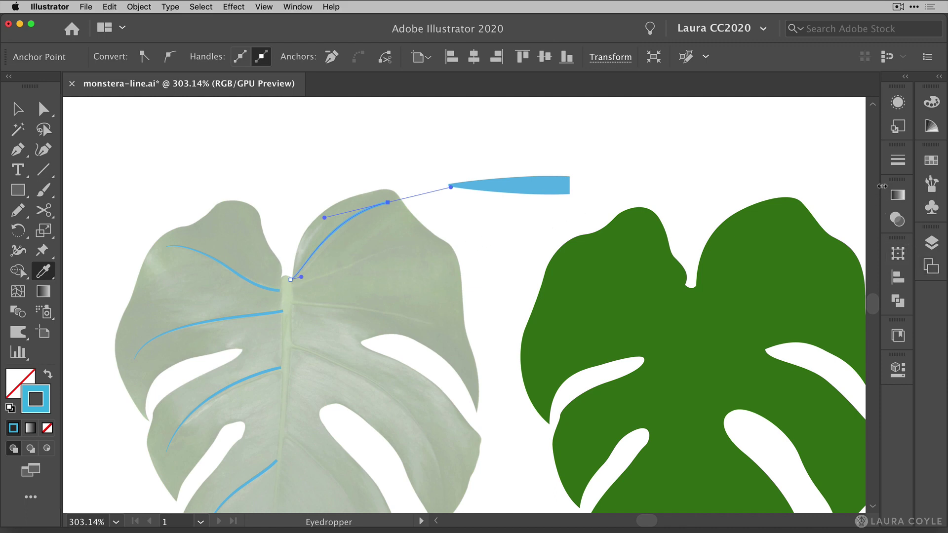
{"action": "left_click", "coordinate": [897, 160]}
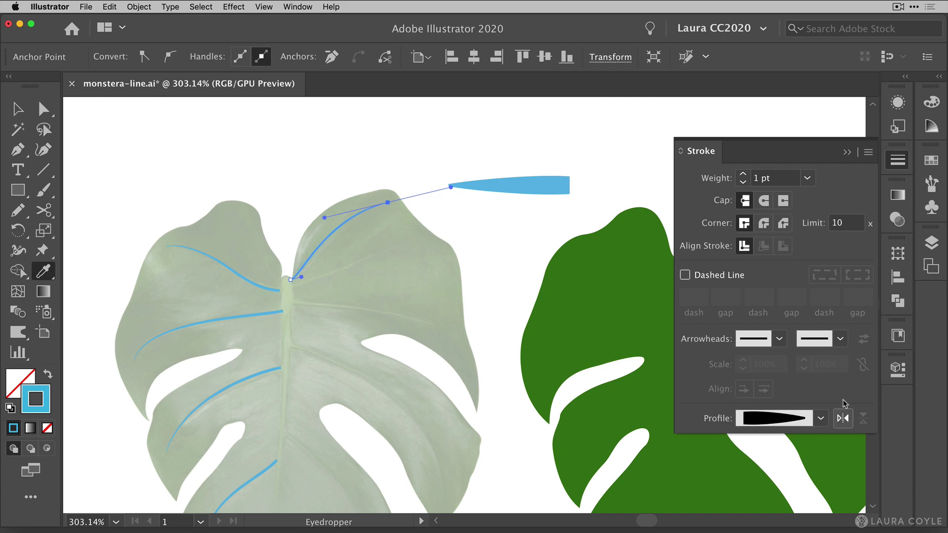
{"action": "left_click", "coordinate": [847, 152]}
{"action": "left_click", "coordinate": [513, 238], "text": "super"}
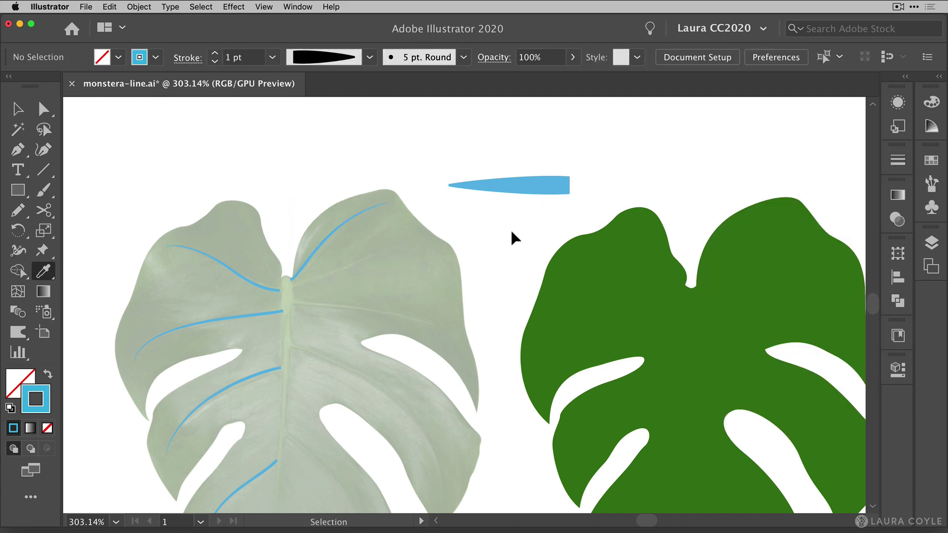
Draw a second vein from the midrib curving out across the right lobe
{"action": "left_click", "coordinate": [314, 263], "text": "super"}
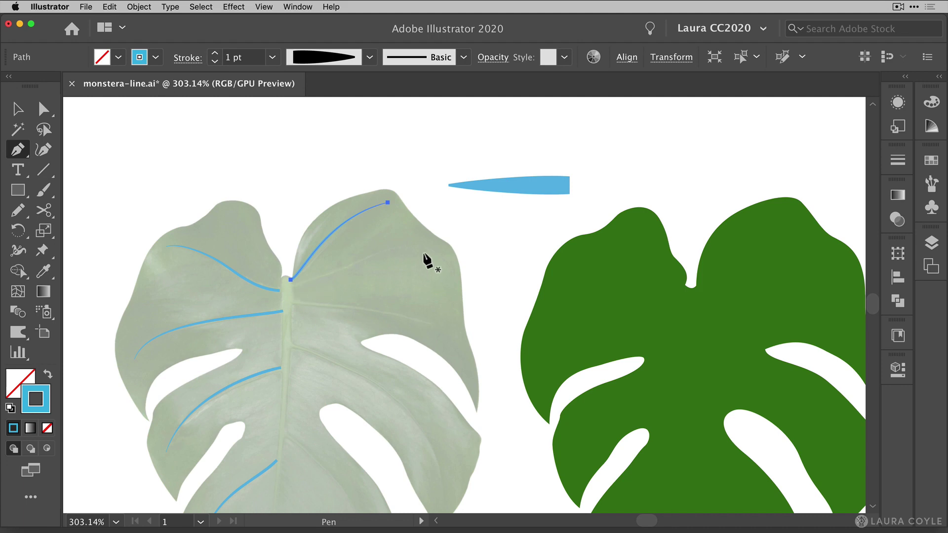
{"action": "left_click", "coordinate": [293, 290]}
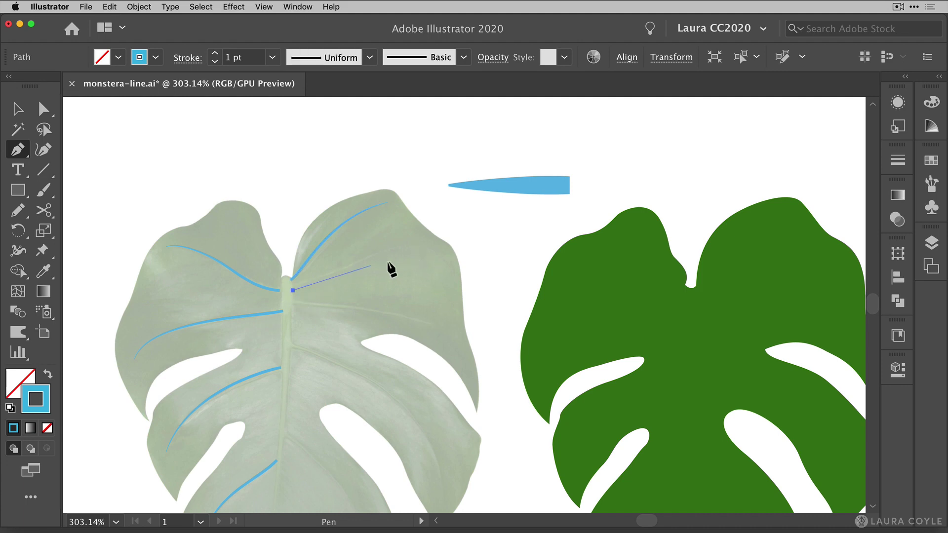
{"action": "mouse_move", "coordinate": [424, 246]}
{"action": "left_mouse_down"}
{"action": "mouse_move", "coordinate": [481, 261]}
{"action": "mouse_move", "coordinate": [482, 253]}
{"action": "left_mouse_up"}
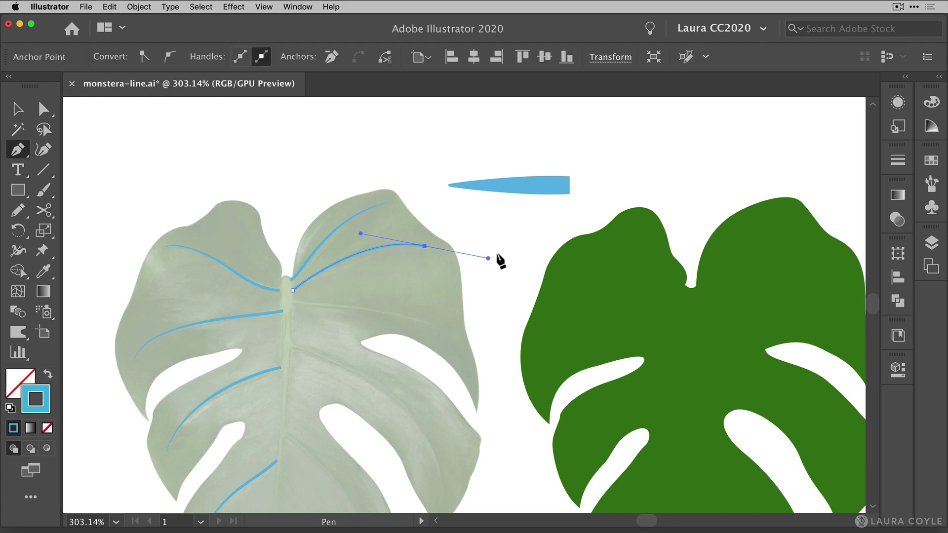
{"action": "key", "text": "cmd+z"}
{"action": "key", "text": "cmd+z"}
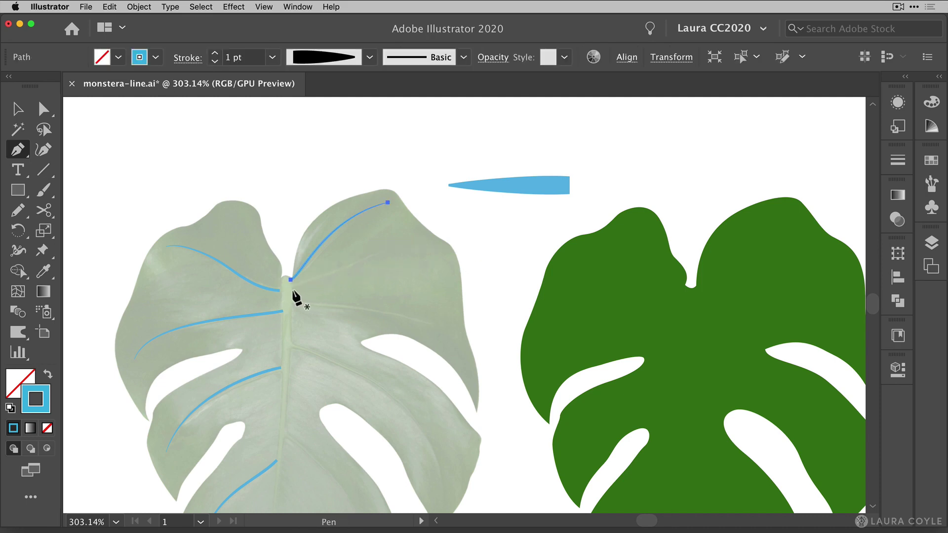
{"action": "left_click_drag", "start_coordinate": [291, 292], "coordinate": [306, 291]}
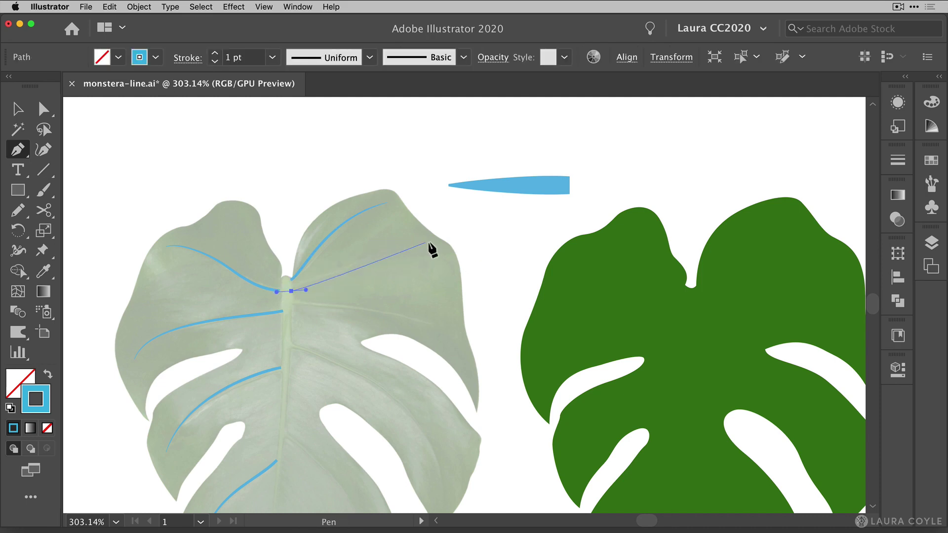
{"action": "left_click_drag", "start_coordinate": [426, 244], "coordinate": [484, 251]}
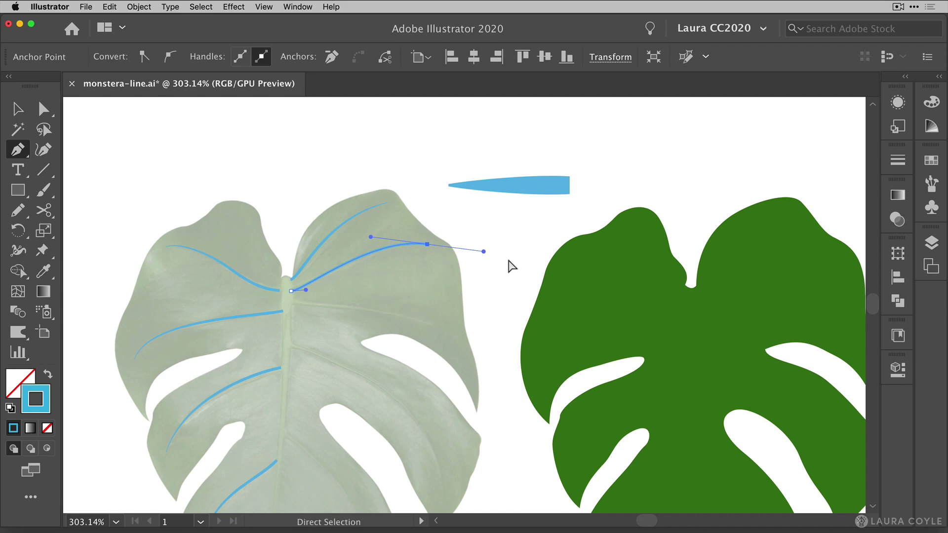
{"action": "left_click", "coordinate": [531, 277], "text": "super"}
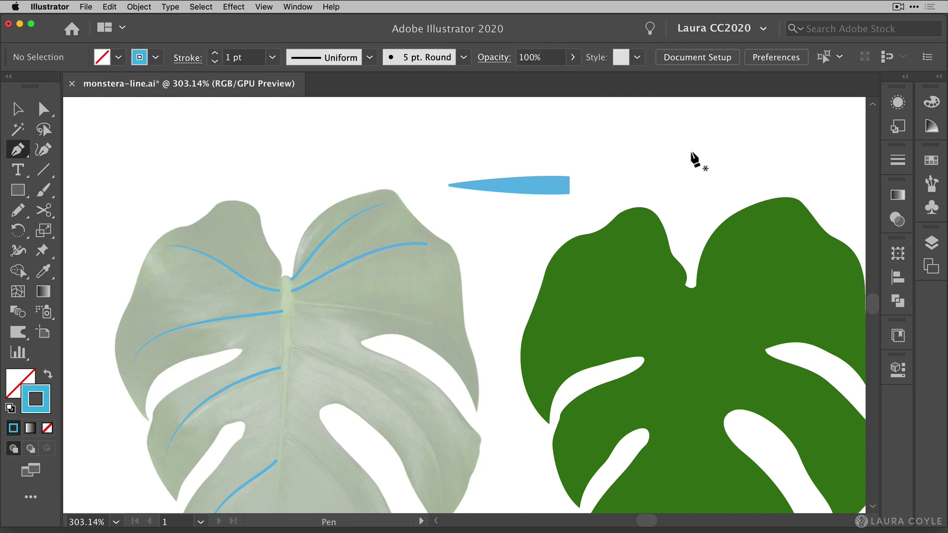
Uncheck New Art Has Basic Appearance in the Appearance panel menu
{"action": "left_click", "coordinate": [898, 103]}
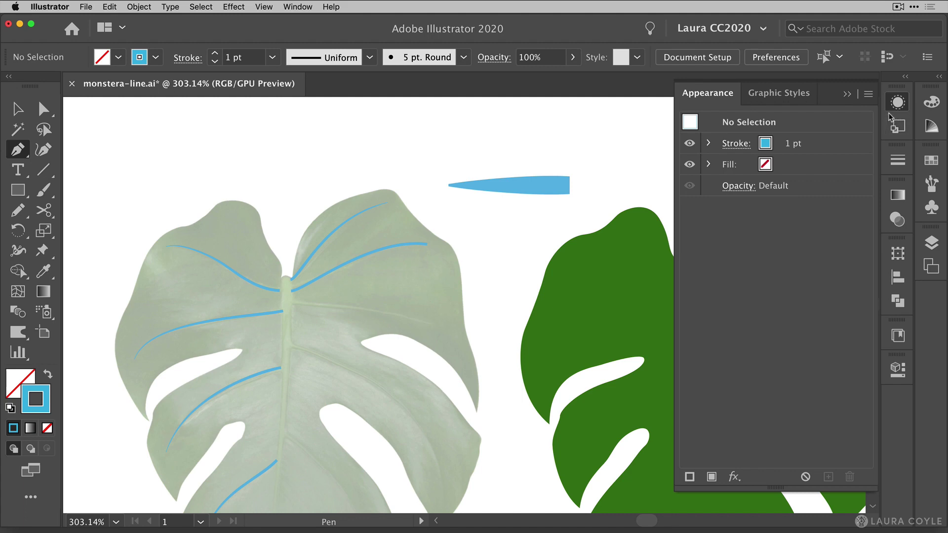
{"action": "left_click", "coordinate": [868, 95]}
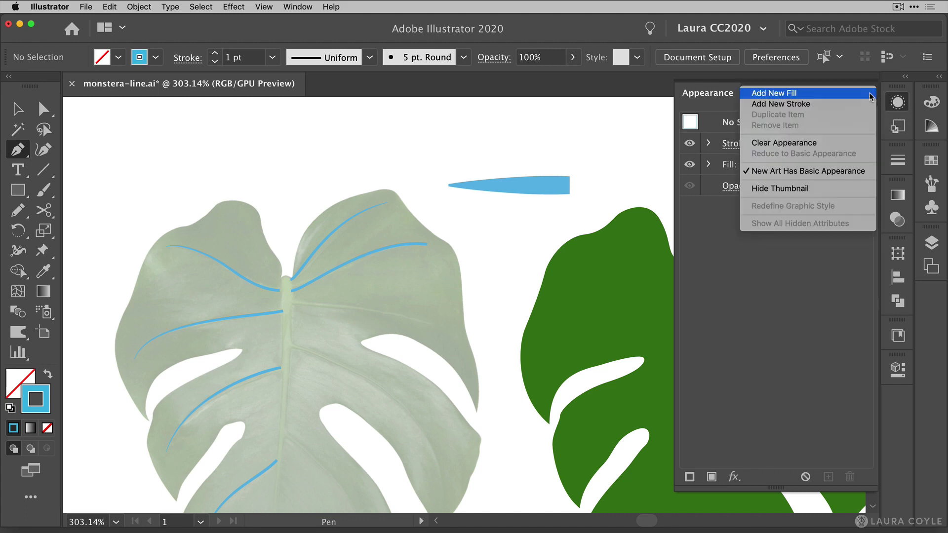
{"action": "left_click", "coordinate": [848, 171]}
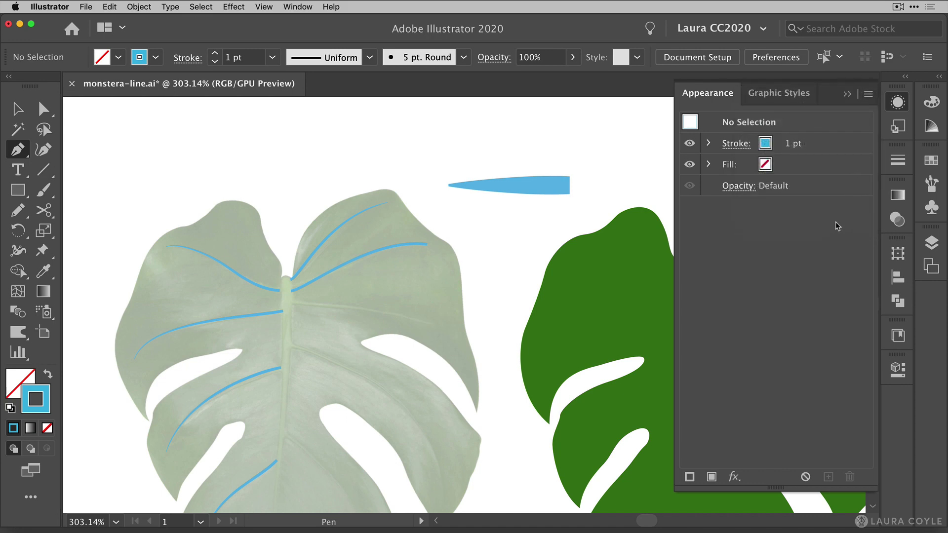
Give the upper-right vein the last tapered Width Profile in the Stroke panel
{"action": "left_click", "coordinate": [847, 94]}
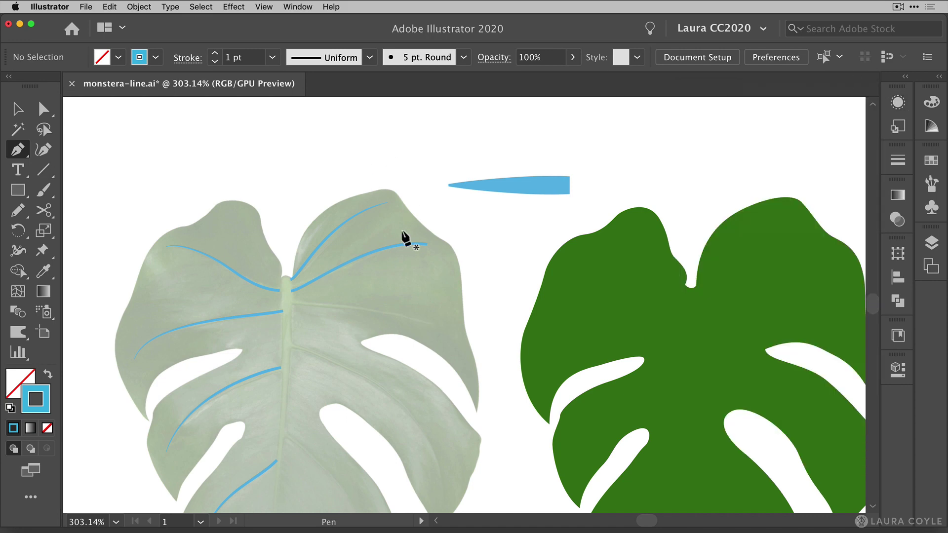
{"action": "left_click", "coordinate": [406, 245], "text": "super"}
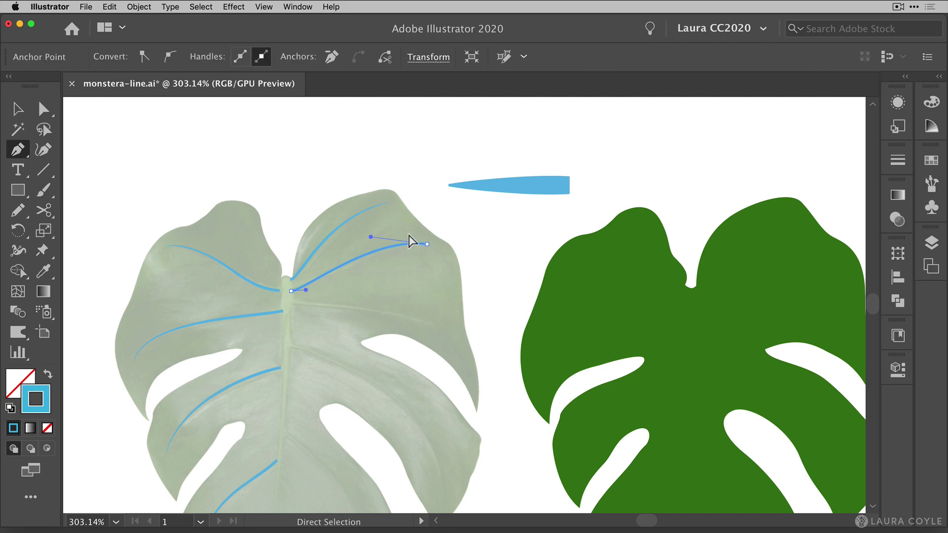
{"action": "left_click", "coordinate": [898, 160]}
{"action": "left_click", "coordinate": [821, 419]}
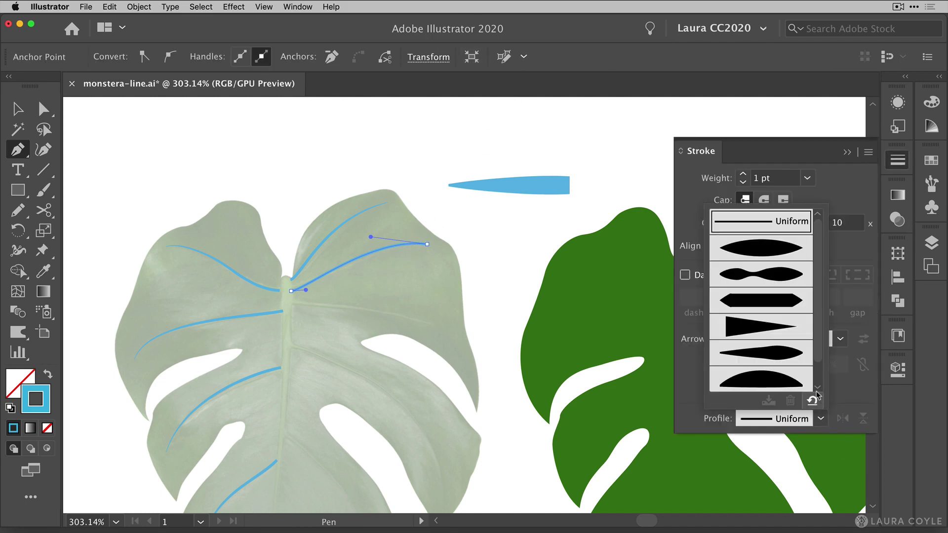
{"action": "scroll", "coordinate": [817, 395], "scroll_direction": "down", "scroll_amount": 1}
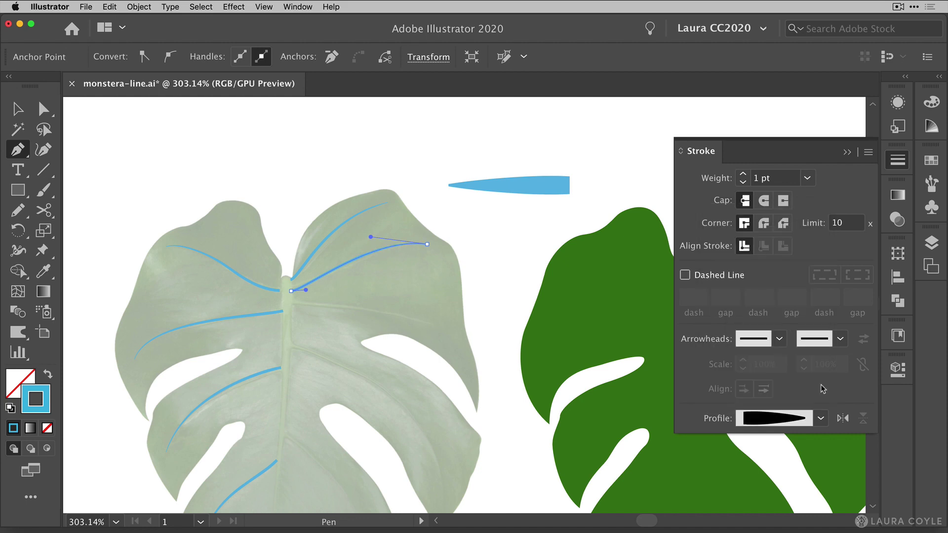
{"action": "left_click", "coordinate": [768, 384]}
{"action": "left_click", "coordinate": [847, 151]}
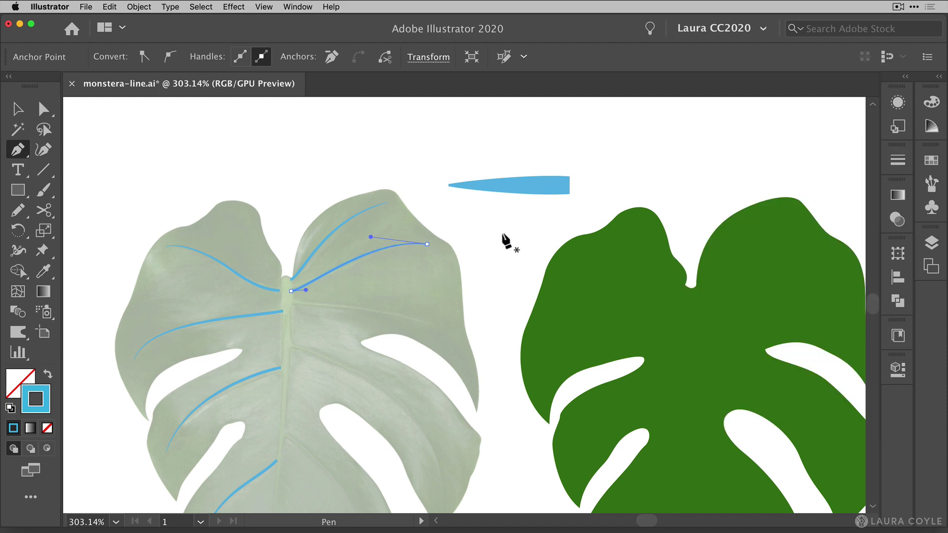
{"action": "left_click", "coordinate": [480, 239], "text": "super"}
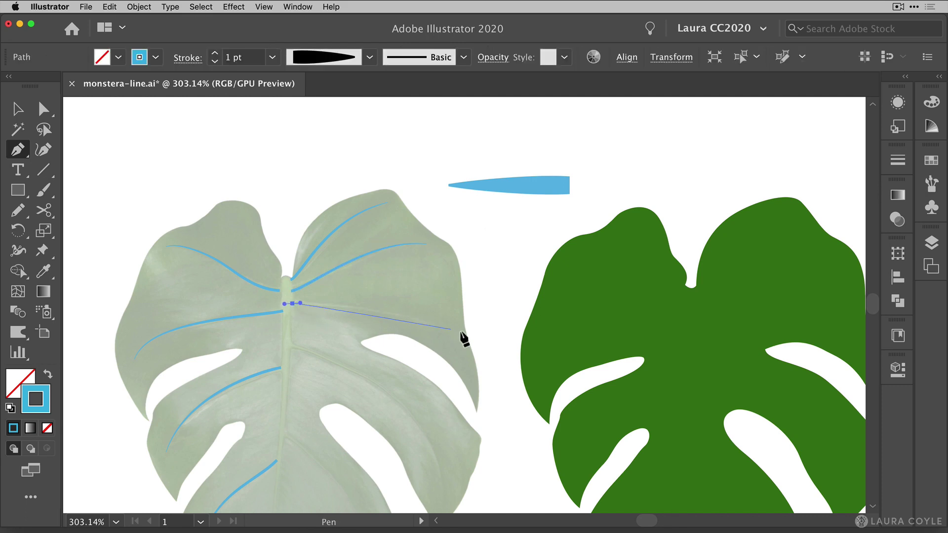
Draw two more veins curving right from the midrib into the lower right lobe
{"action": "left_click_drag", "start_coordinate": [447, 331], "coordinate": [488, 359]}
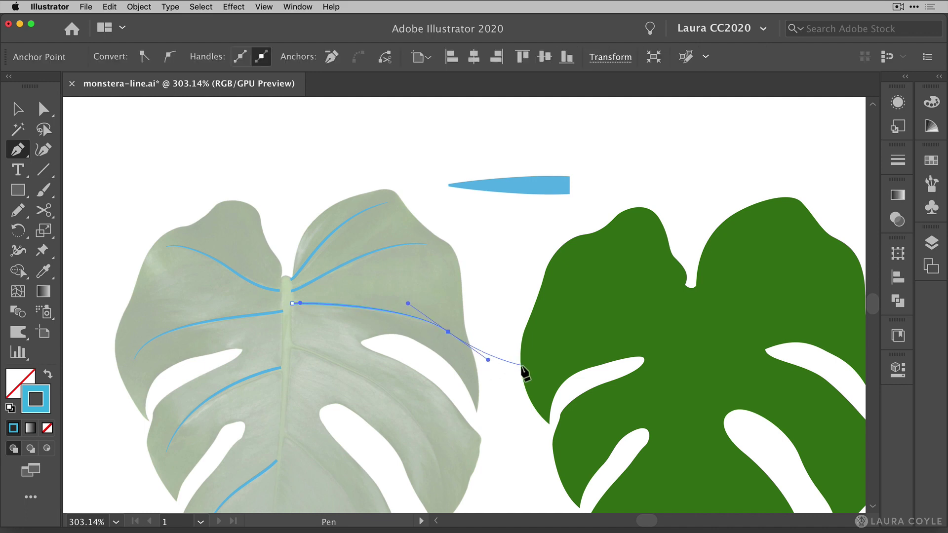
{"action": "left_click", "coordinate": [500, 276], "text": "super"}
{"action": "left_click_drag", "start_coordinate": [434, 393], "coordinate": [388, 261]}
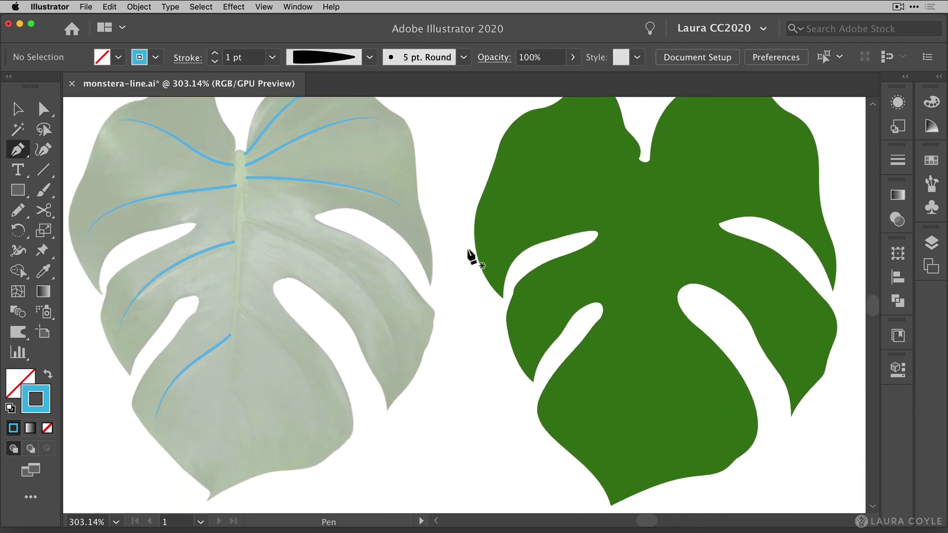
{"action": "left_click_drag", "start_coordinate": [250, 223], "coordinate": [253, 230]}
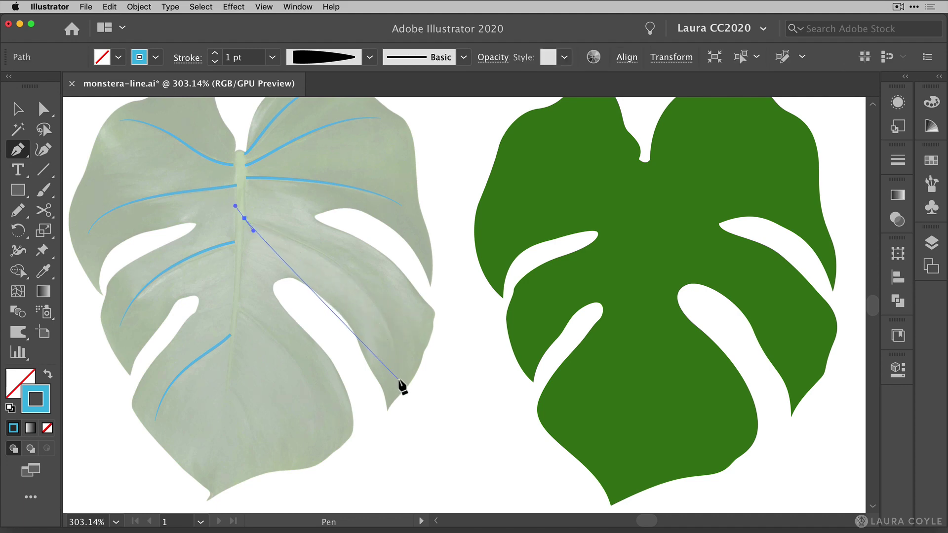
{"action": "left_click_drag", "start_coordinate": [399, 379], "coordinate": [384, 475]}
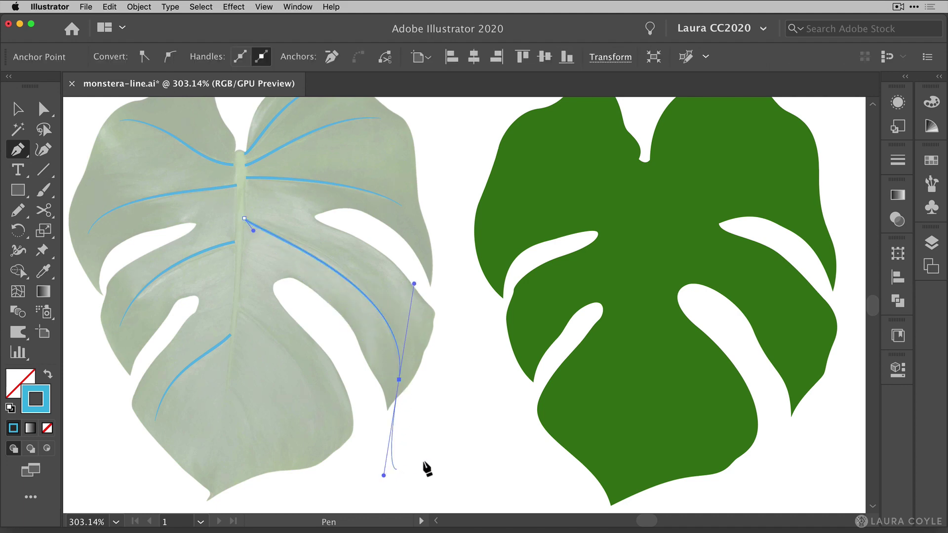
{"action": "key", "text": "super"}
{"action": "left_click", "coordinate": [471, 416], "text": "super"}
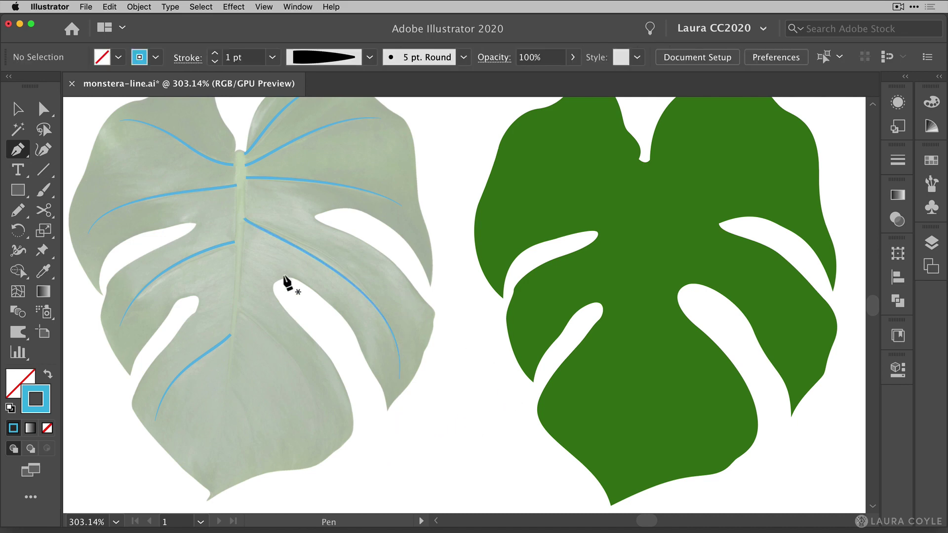
Draw two veins toward the lower edge, including a short one near the bottom tip
{"action": "left_click_drag", "start_coordinate": [236, 306], "coordinate": [262, 313]}
{"action": "left_click_drag", "start_coordinate": [312, 453], "coordinate": [290, 459]}
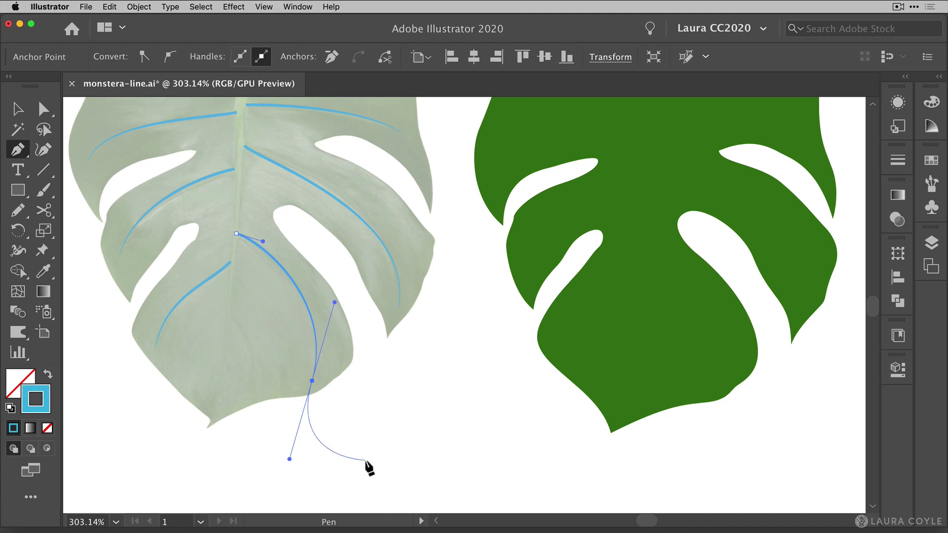
{"action": "key", "text": "super"}
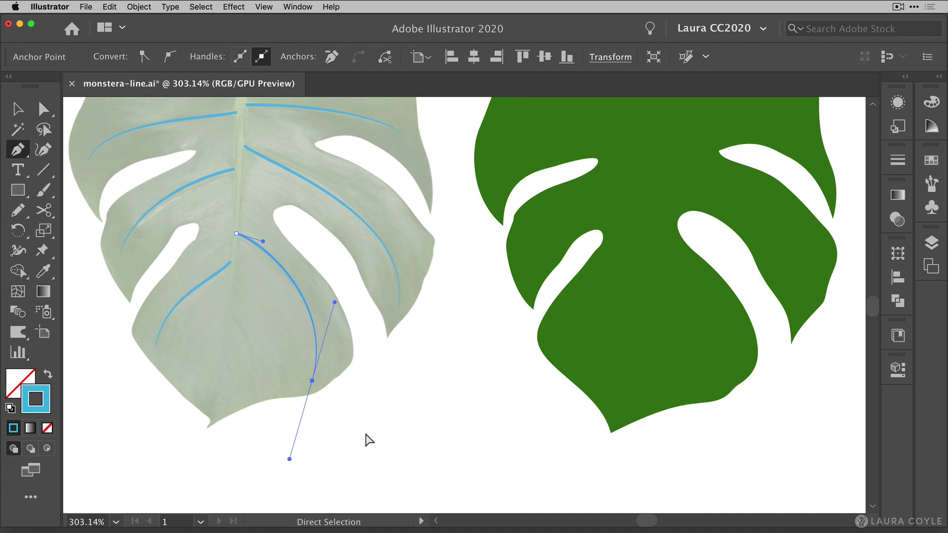
{"action": "left_click", "coordinate": [369, 440], "text": "super"}
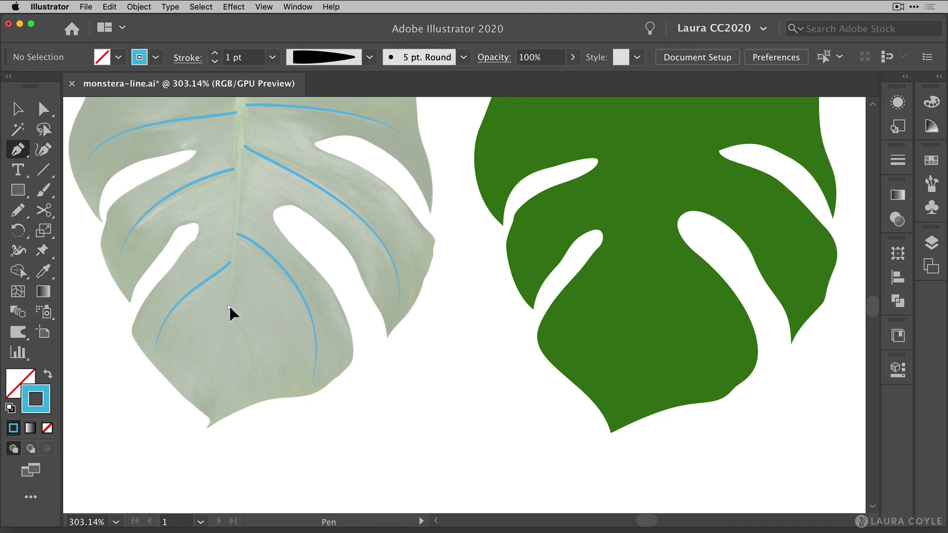
{"action": "left_click_drag", "start_coordinate": [229, 307], "coordinate": [242, 304]}
{"action": "left_click_drag", "start_coordinate": [256, 384], "coordinate": [242, 415]}
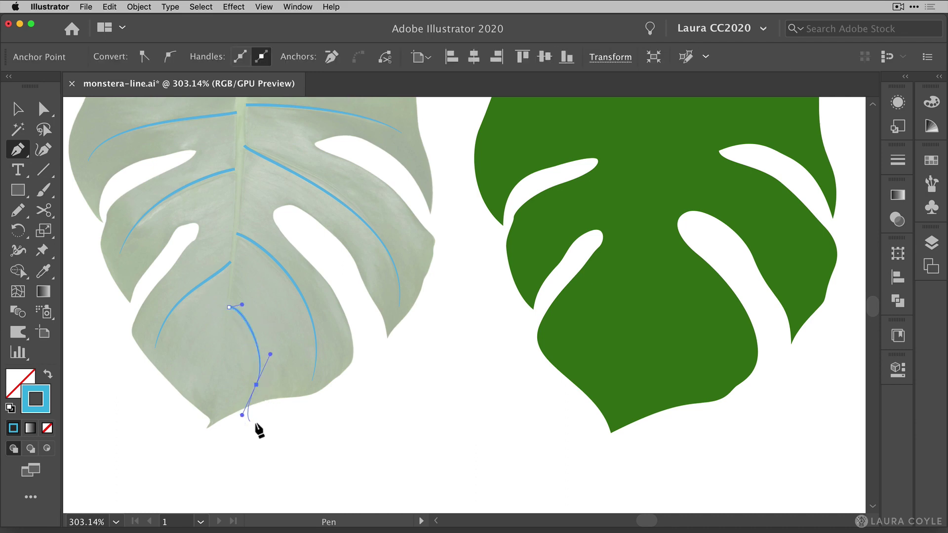
{"action": "left_click", "coordinate": [359, 425], "text": "super"}
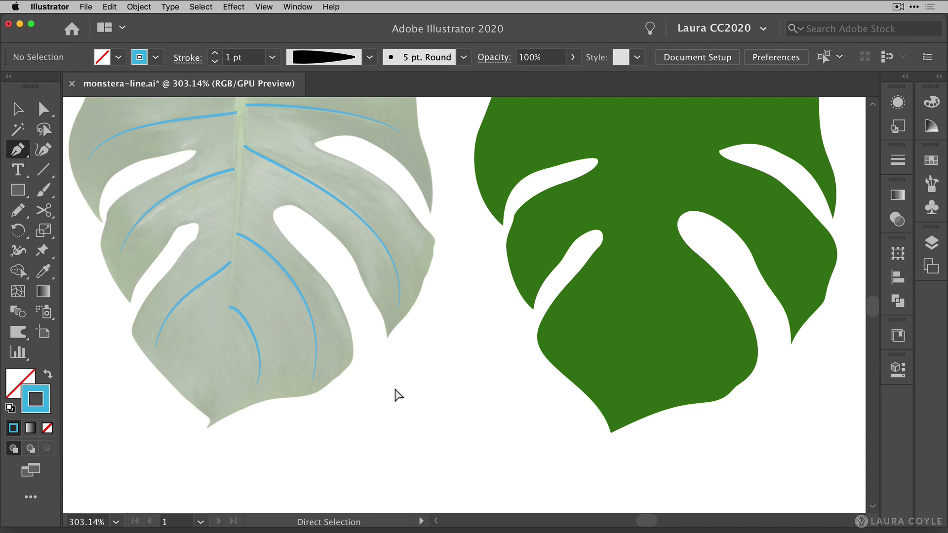
{"action": "left_click", "coordinate": [252, 336], "text": "super"}
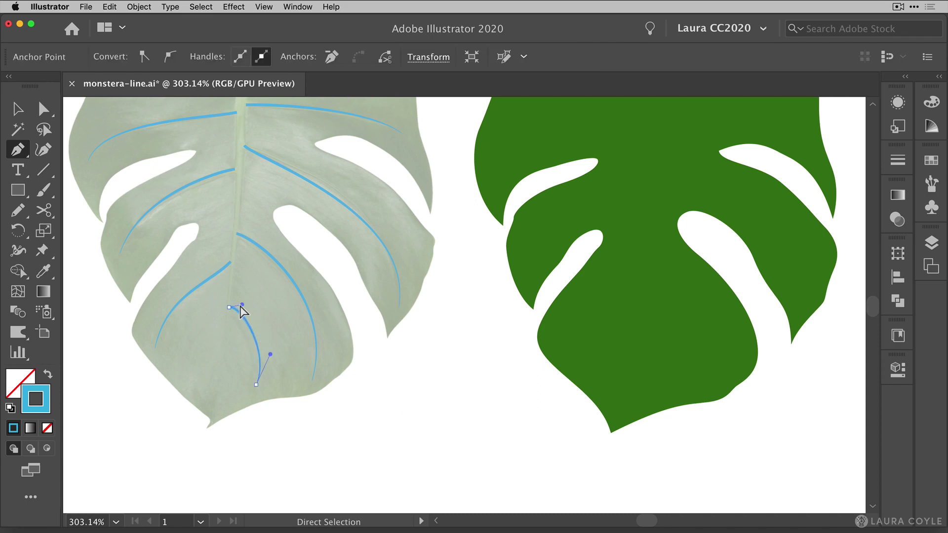
{"action": "left_click", "coordinate": [360, 416], "text": "super"}
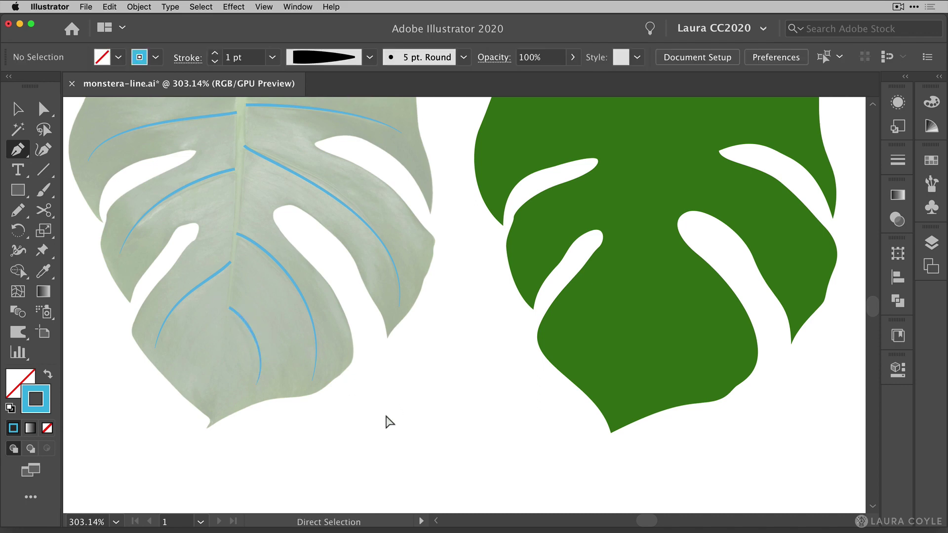
{"action": "left_click_drag", "start_coordinate": [472, 295], "coordinate": [489, 343]}
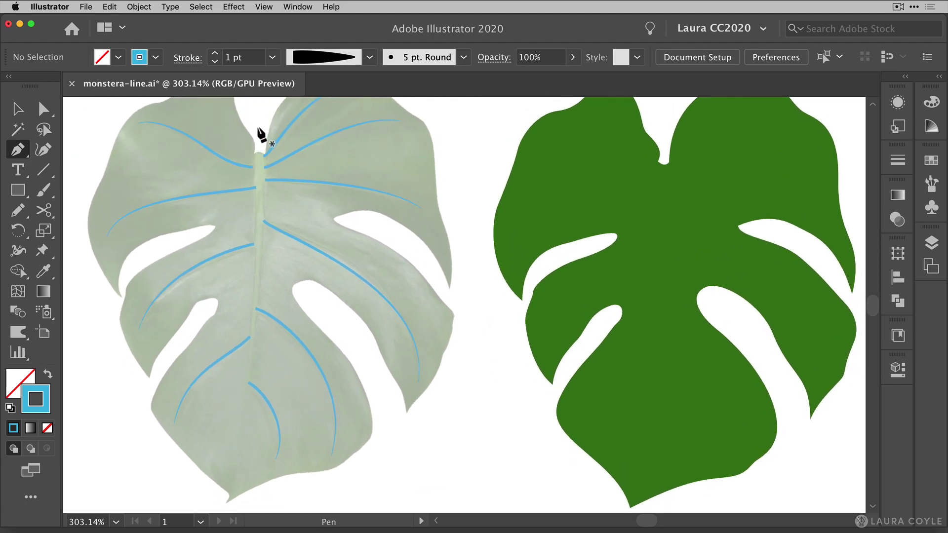
Pen the midrib from the top notch to a curved anchor at the leaf tip, then select its top anchor
{"action": "left_click_drag", "start_coordinate": [313, 197], "coordinate": [354, 225]}
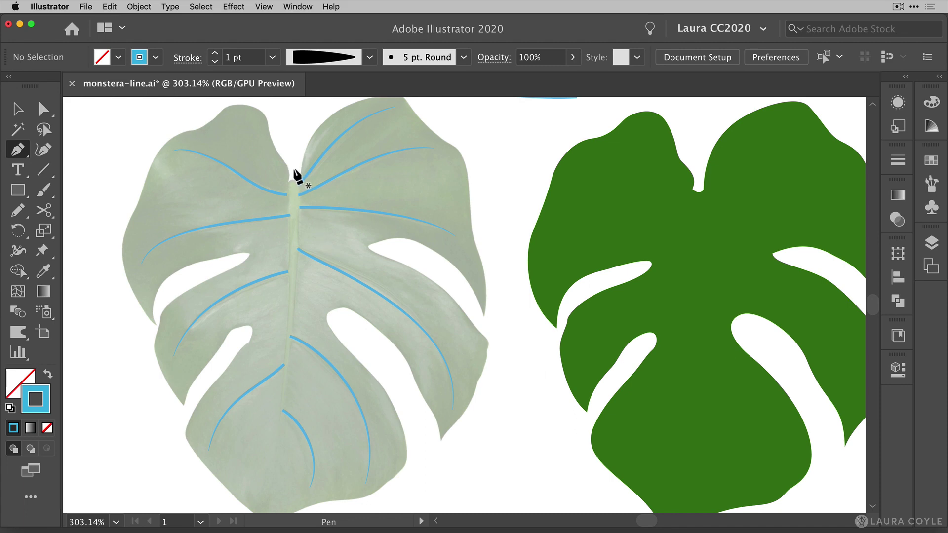
{"action": "left_click_drag", "start_coordinate": [291, 178], "coordinate": [291, 177]}
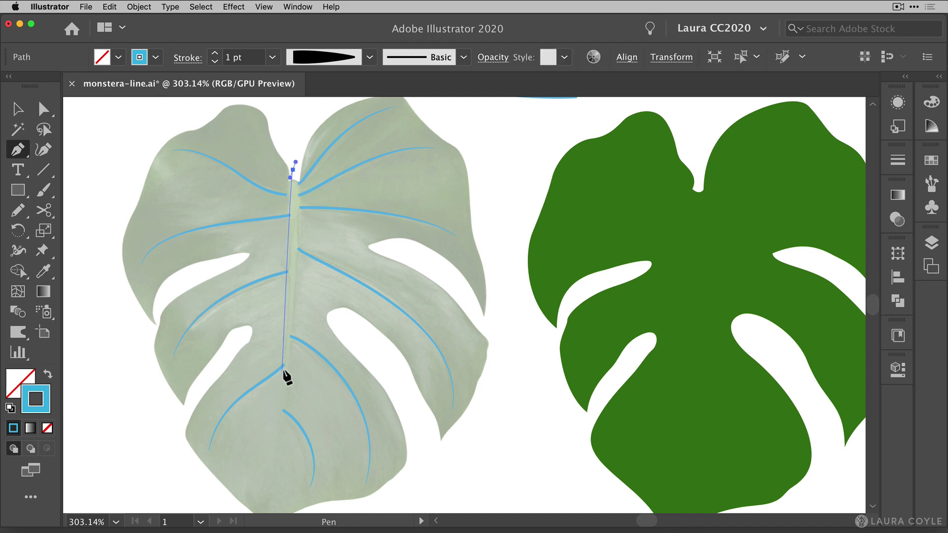
{"action": "scroll", "coordinate": [282, 447], "scroll_direction": "down", "scroll_amount": 3}
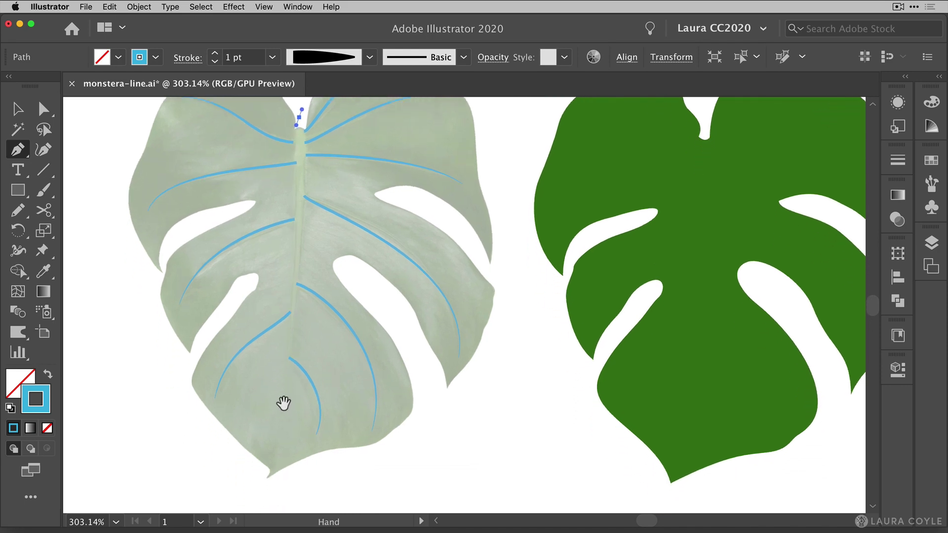
{"action": "left_click_drag", "start_coordinate": [273, 463], "coordinate": [246, 501]}
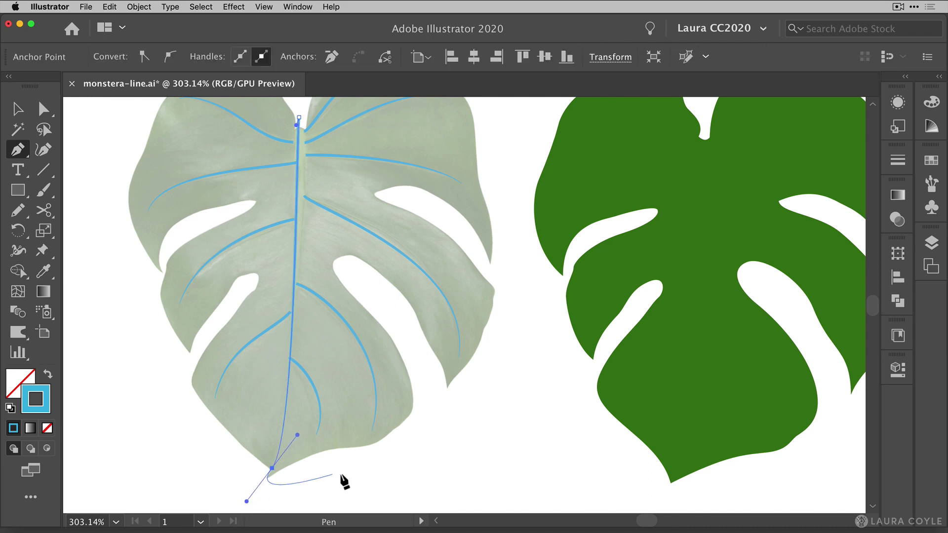
{"action": "key", "text": "v"}
{"action": "left_click", "coordinate": [397, 473]}
{"action": "scroll", "coordinate": [509, 389], "scroll_direction": "up", "scroll_amount": 2}
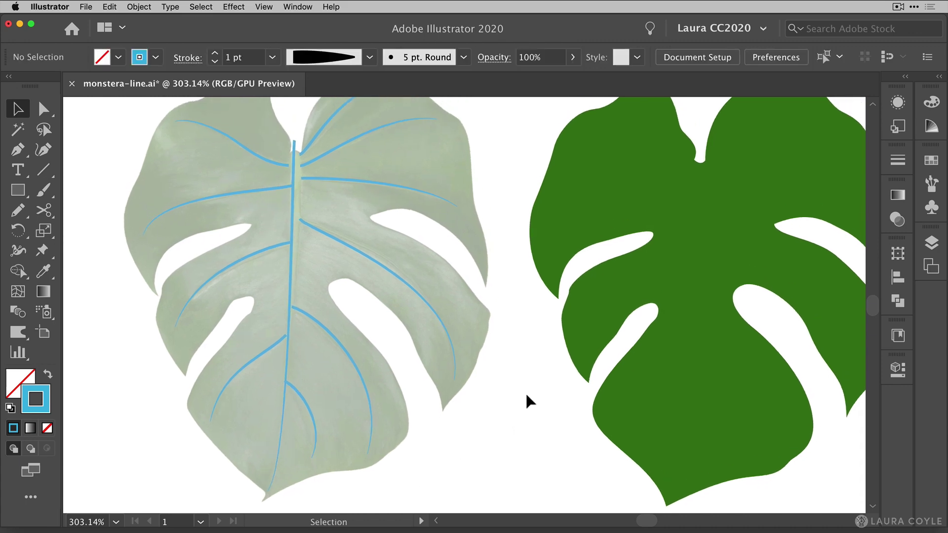
{"action": "key", "text": "a"}
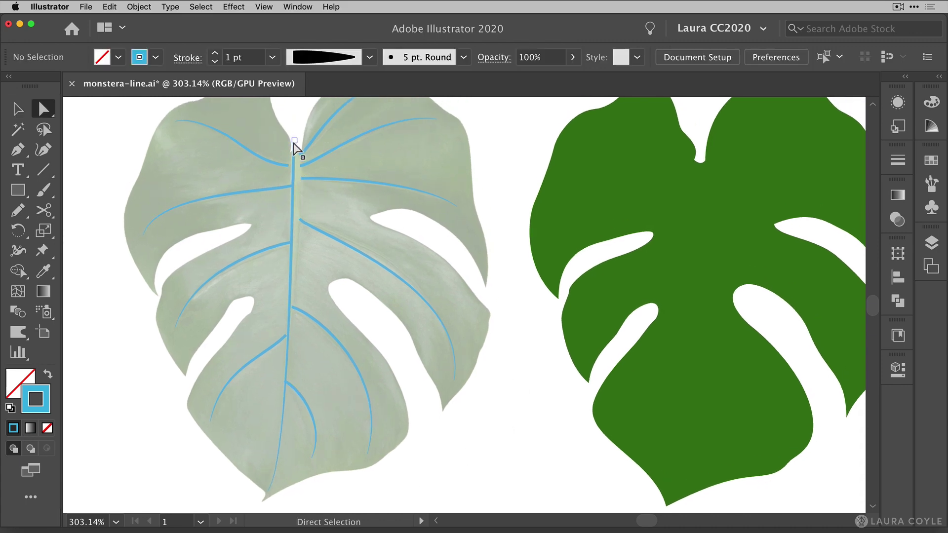
{"action": "left_click", "coordinate": [295, 140]}
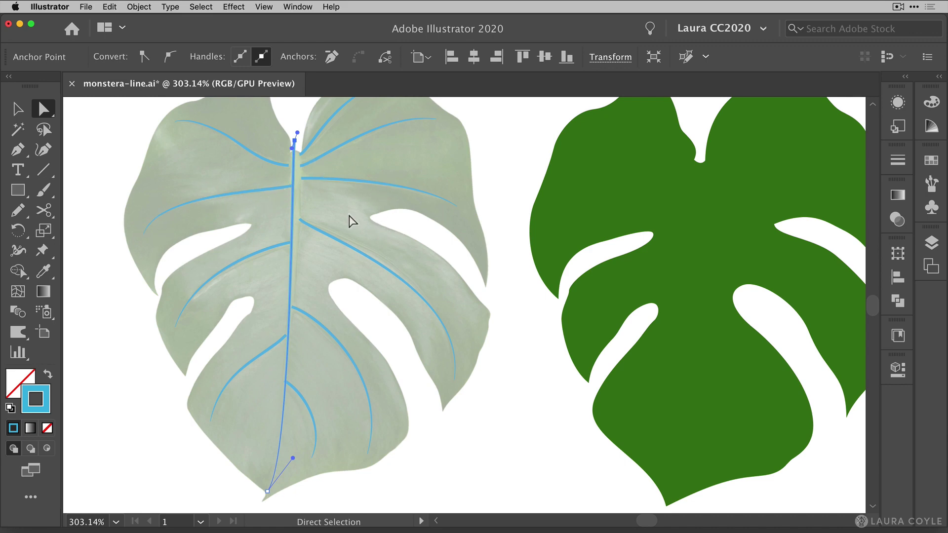
Raise the midrib's stroke weight to 3 pt
{"action": "left_click", "coordinate": [903, 163]}
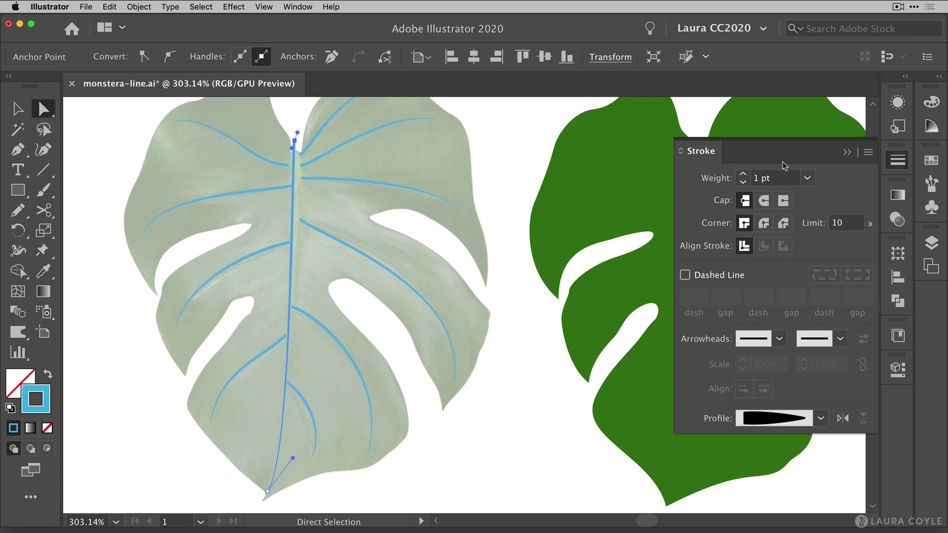
{"action": "left_click", "coordinate": [743, 175]}
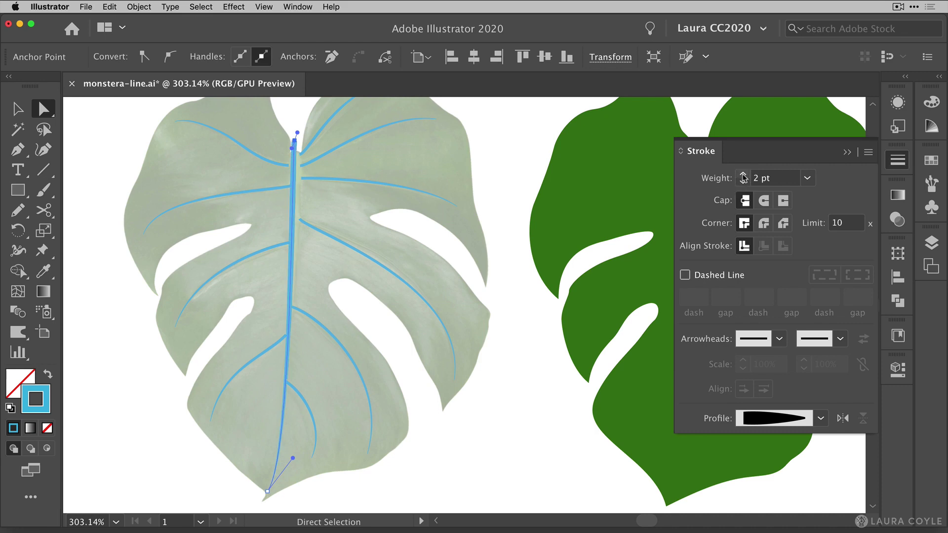
{"action": "left_click", "coordinate": [743, 175]}
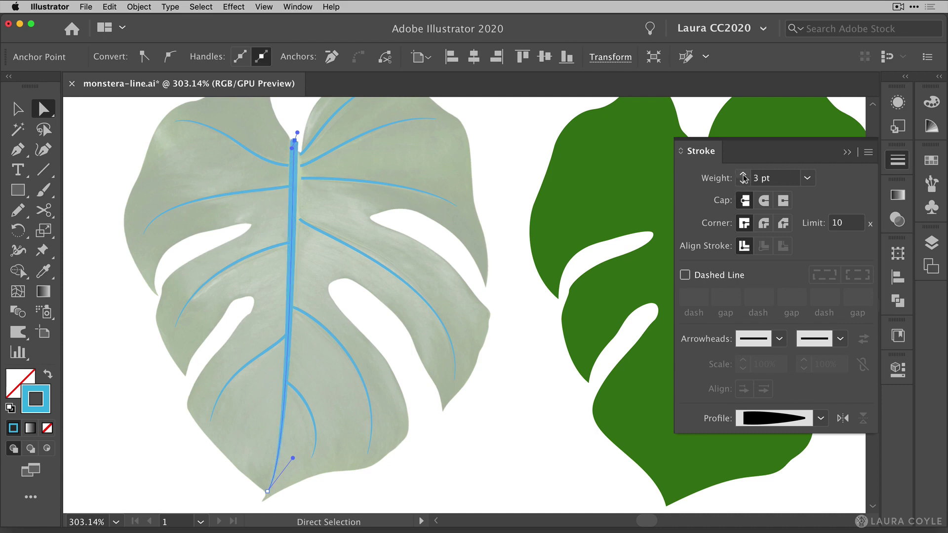
Nudge the midrib's top anchor slightly right at the notch
{"action": "left_click", "coordinate": [524, 412]}
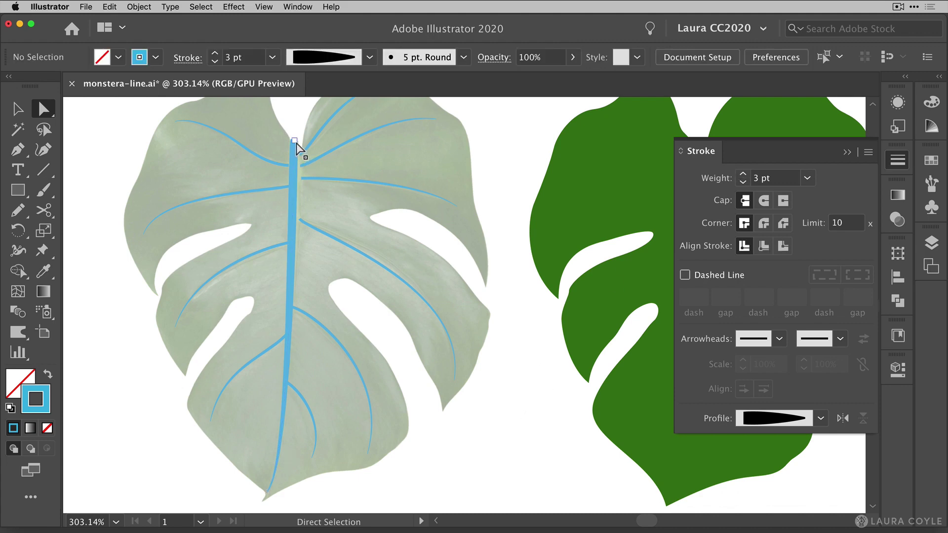
{"action": "left_click_drag", "start_coordinate": [296, 142], "coordinate": [299, 143]}
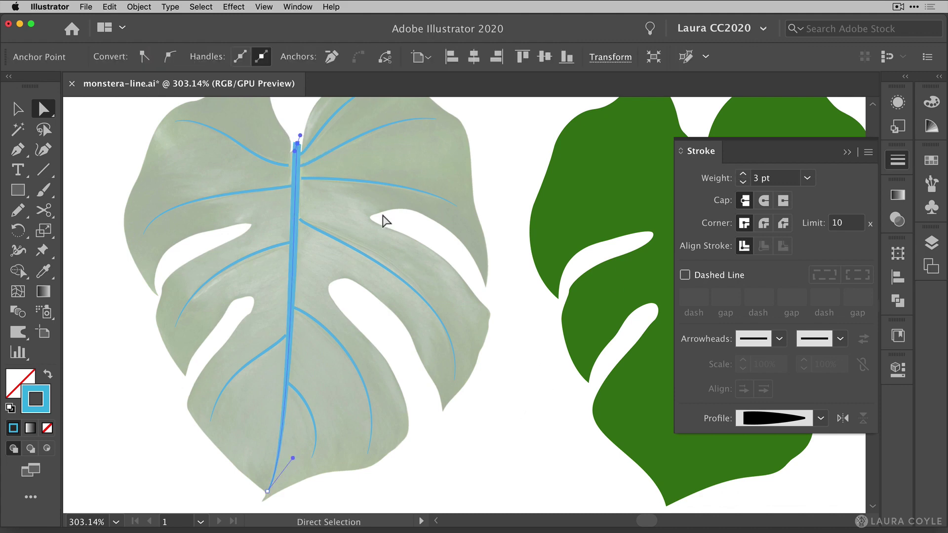
{"action": "left_click", "coordinate": [503, 144]}
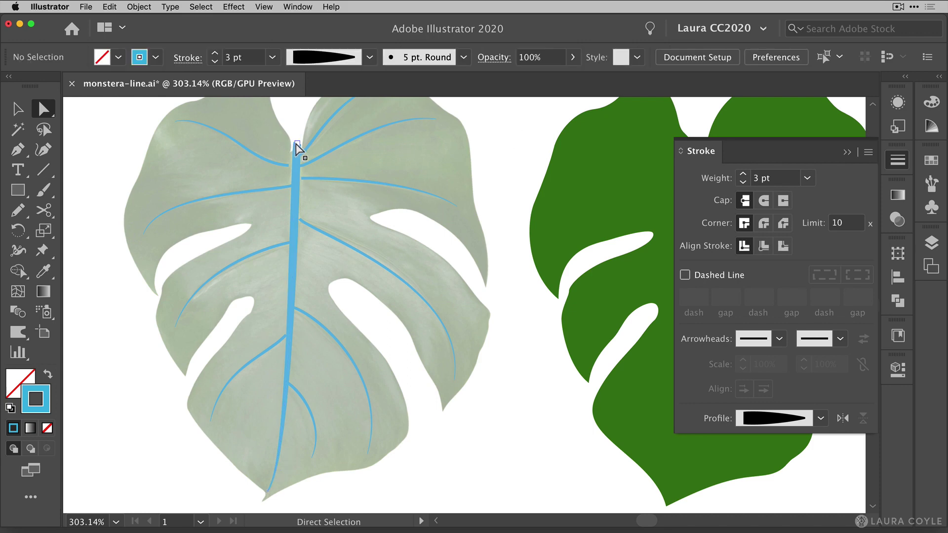
{"action": "left_click", "coordinate": [298, 143]}
{"action": "left_click", "coordinate": [513, 153]}
{"action": "left_click_drag", "start_coordinate": [282, 360], "coordinate": [390, 321]}
Drag the inner ends of the diagonal, upper horizontal and upper-left veins onto the midrib
{"action": "left_click", "coordinate": [287, 325]}
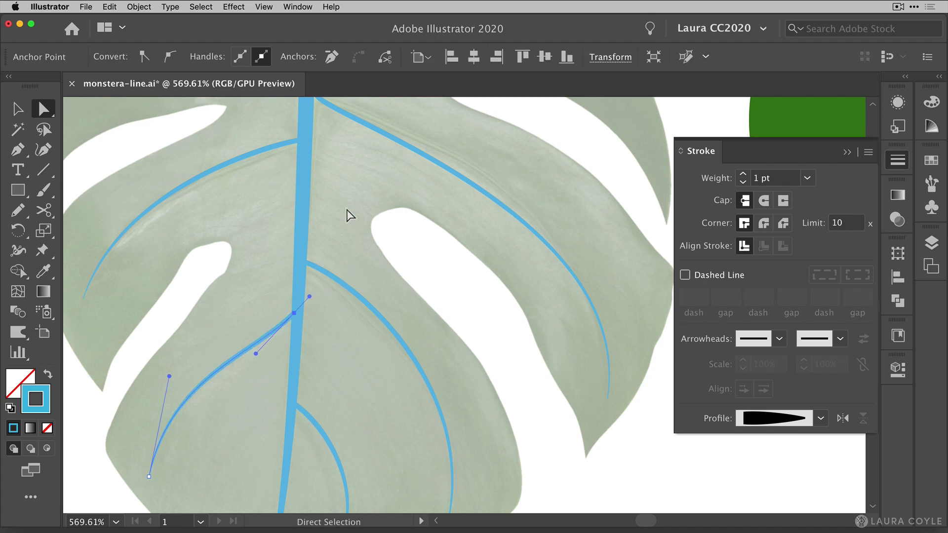
{"action": "left_click_drag", "start_coordinate": [313, 173], "coordinate": [301, 286]}
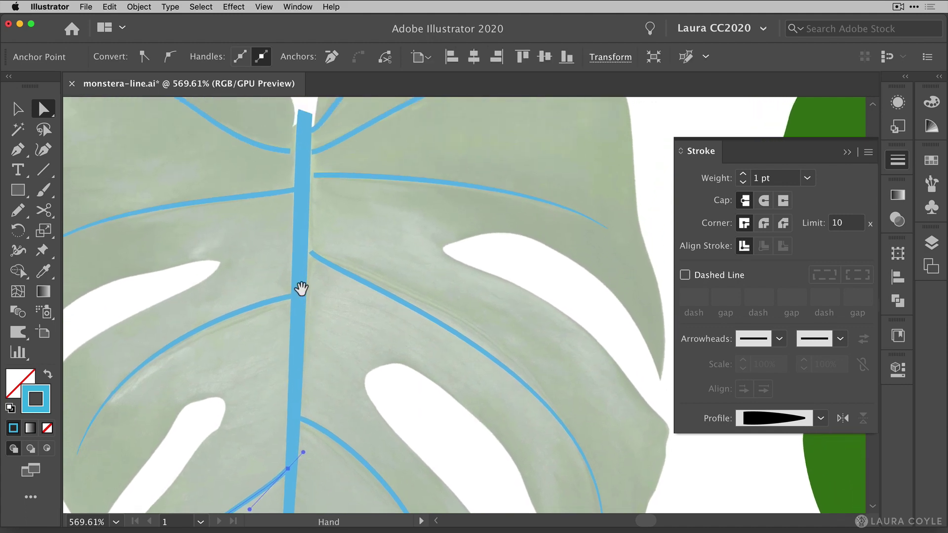
{"action": "left_click", "coordinate": [311, 254]}
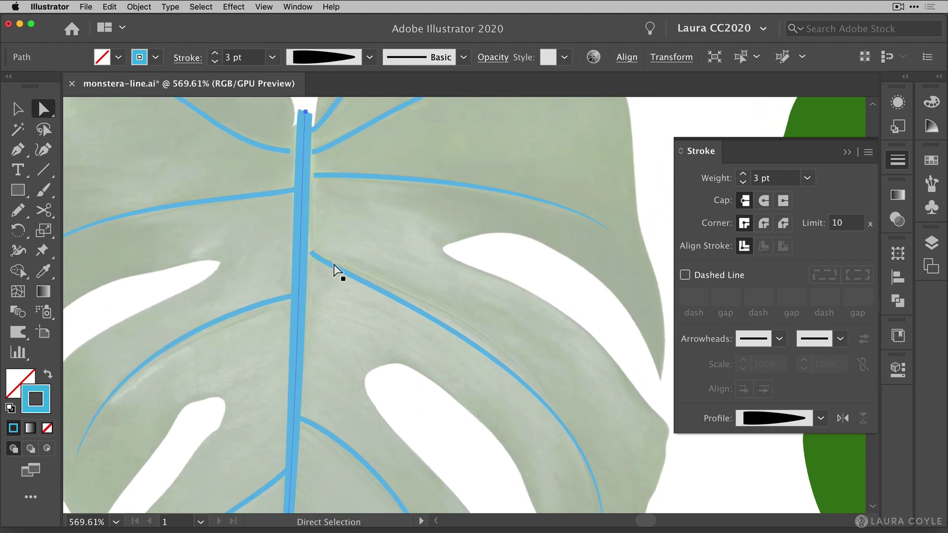
{"action": "left_click", "coordinate": [322, 265]}
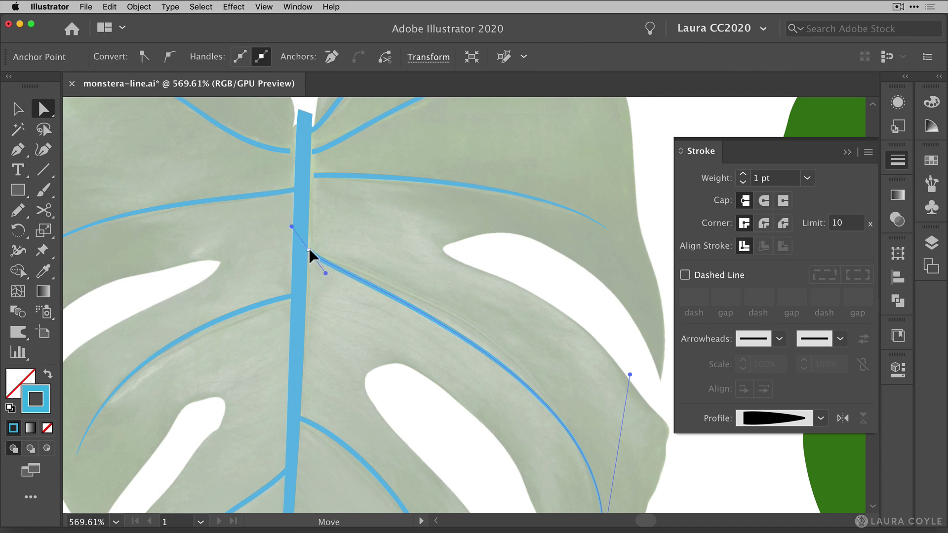
{"action": "left_click_drag", "start_coordinate": [311, 252], "coordinate": [305, 248]}
{"action": "left_click", "coordinate": [319, 174]}
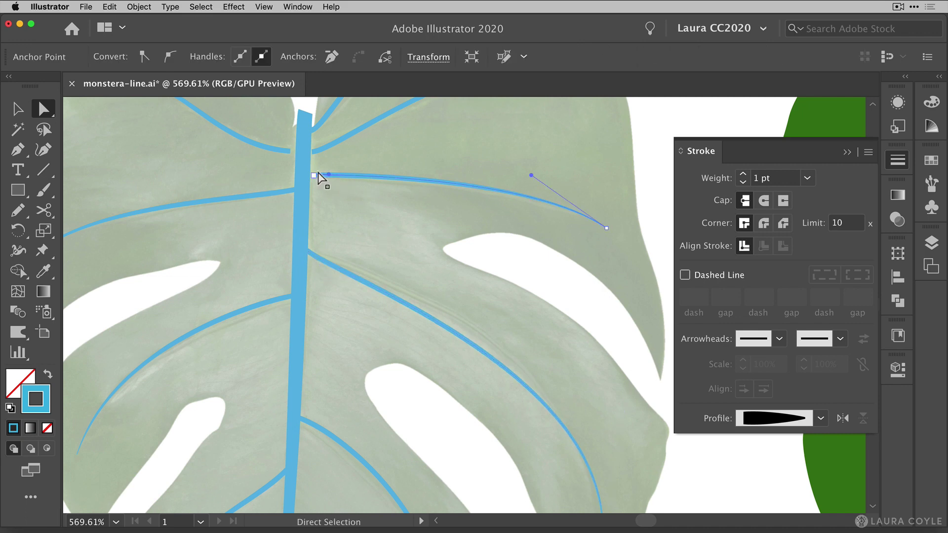
{"action": "left_click_drag", "start_coordinate": [315, 175], "coordinate": [350, 270]}
{"action": "left_click", "coordinate": [287, 249]}
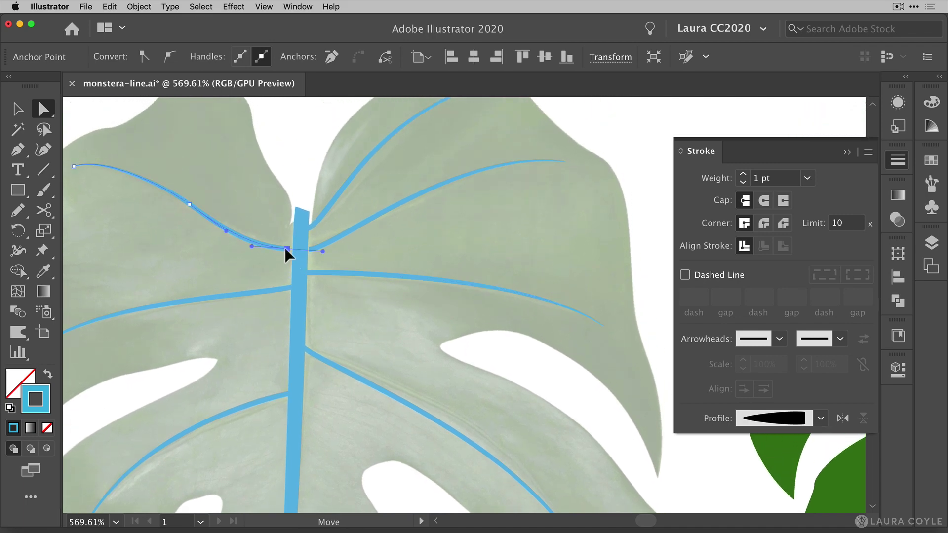
{"action": "left_click_drag", "start_coordinate": [285, 248], "coordinate": [304, 248]}
Adjust the curve at the midrib's top anchor
{"action": "left_click", "coordinate": [341, 239]}
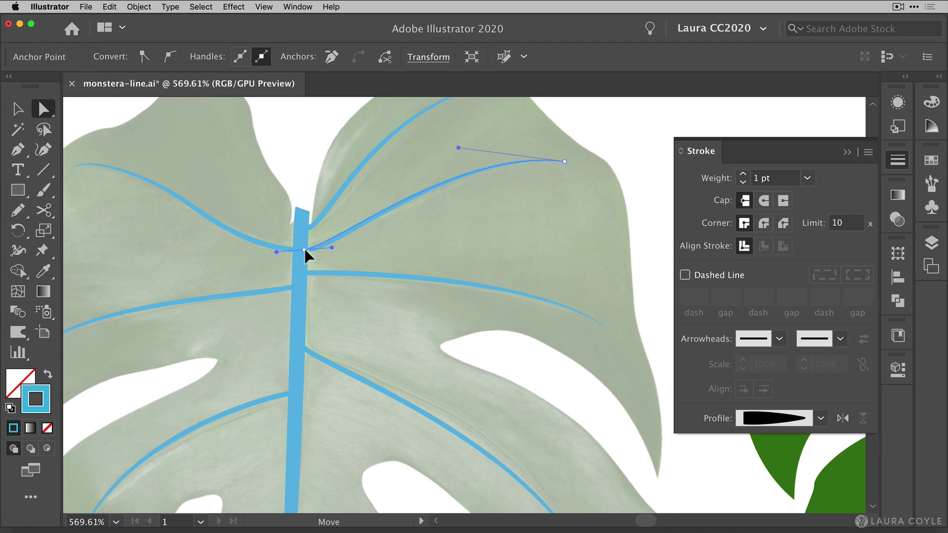
{"action": "left_click", "coordinate": [623, 144]}
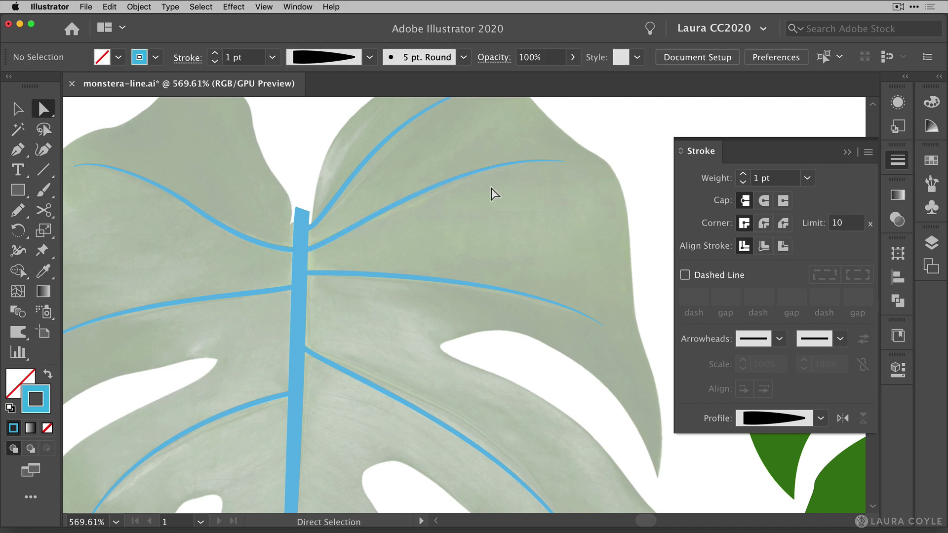
{"action": "left_click", "coordinate": [301, 216]}
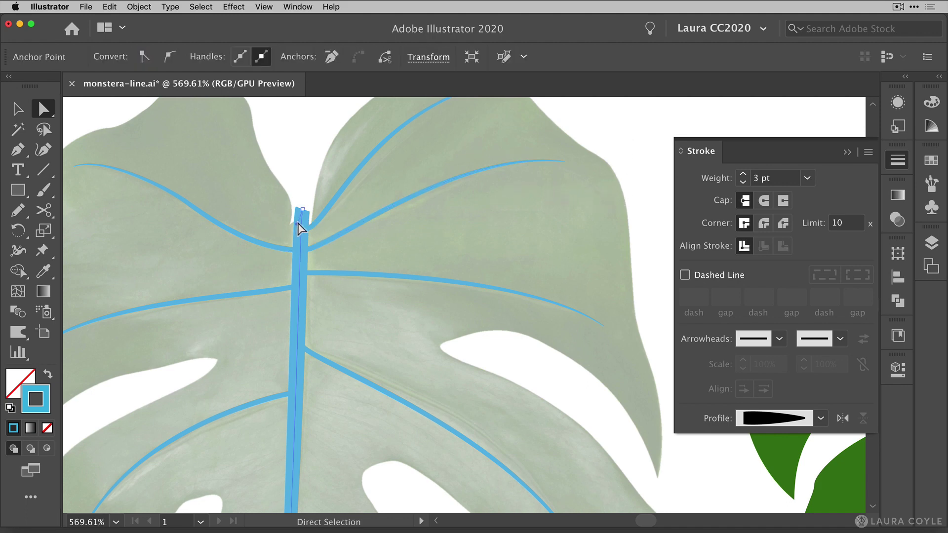
{"action": "left_click_drag", "start_coordinate": [297, 222], "coordinate": [301, 227]}
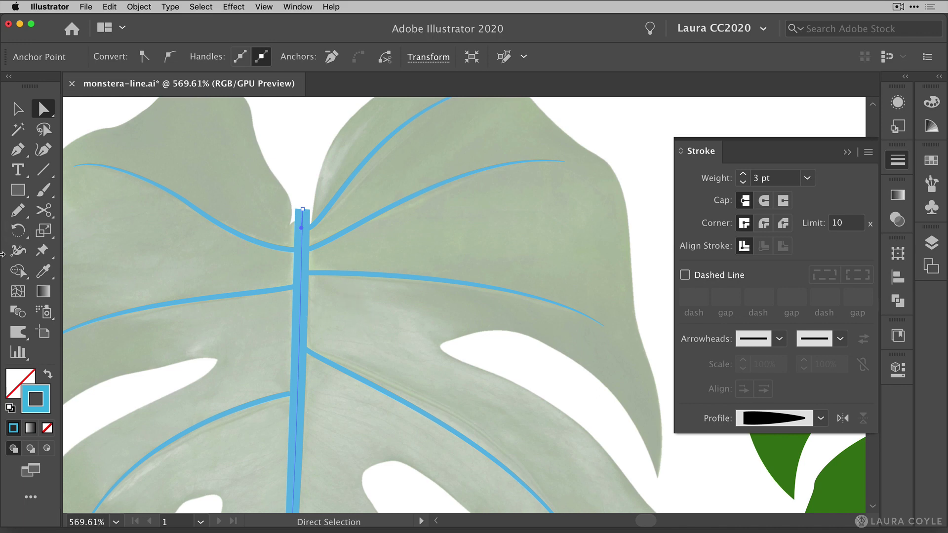
With the Width Tool, widen then narrow the midrib's top end into a rounded tip
{"action": "left_click", "coordinate": [18, 251]}
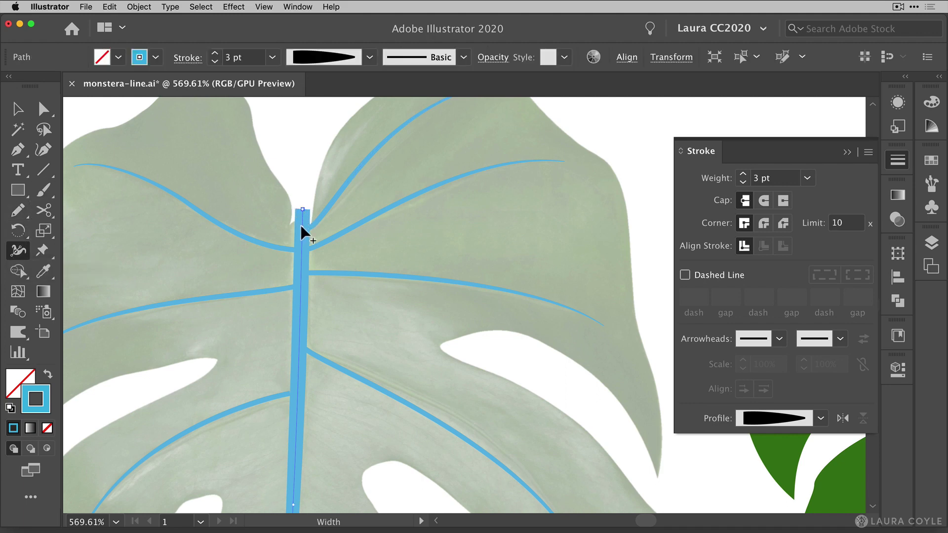
{"action": "left_click_drag", "start_coordinate": [302, 223], "coordinate": [310, 223]}
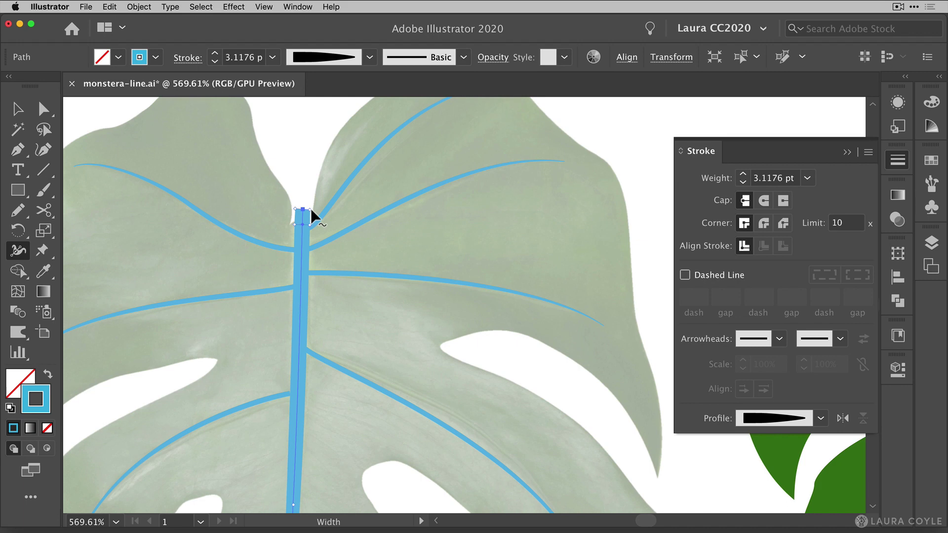
{"action": "left_click_drag", "start_coordinate": [310, 208], "coordinate": [307, 212]}
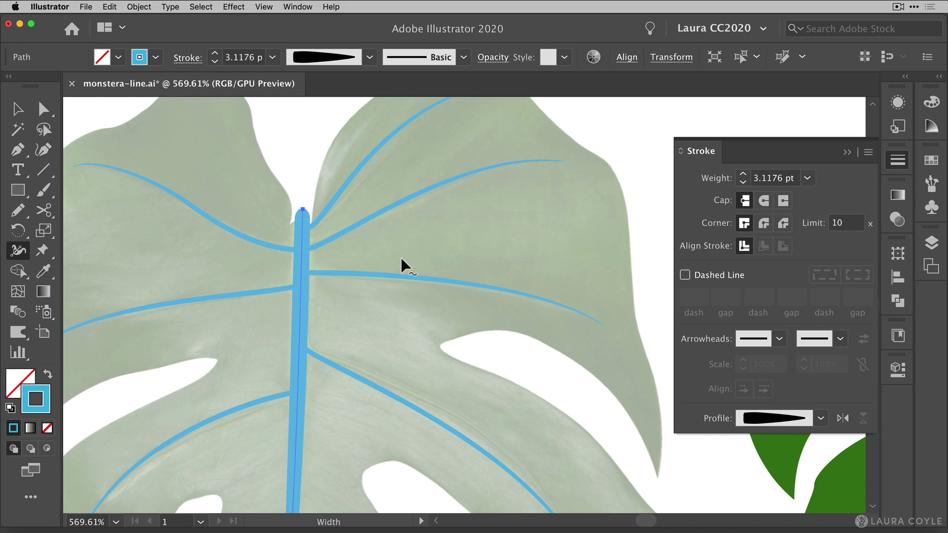
Marquee-select all the blue vein paths, group them, and move the group onto the green leaf
{"action": "left_click", "coordinate": [17, 109]}
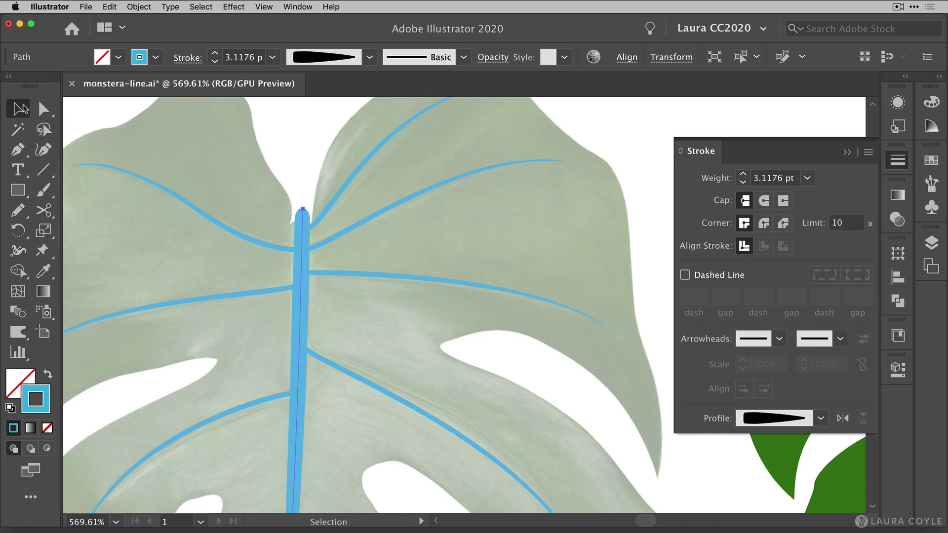
{"action": "left_click", "coordinate": [280, 153]}
{"action": "left_click", "coordinate": [847, 152]}
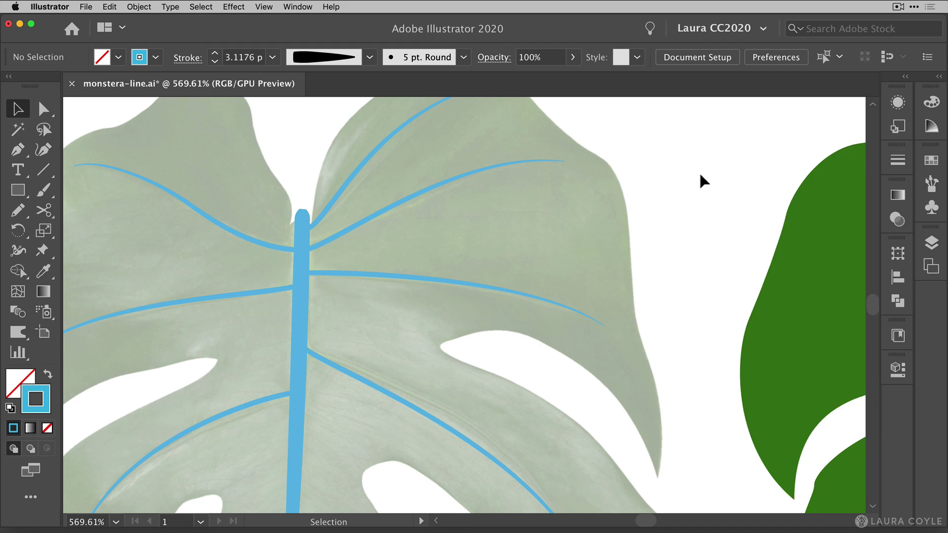
{"action": "left_click_drag", "start_coordinate": [560, 275], "coordinate": [470, 349]}
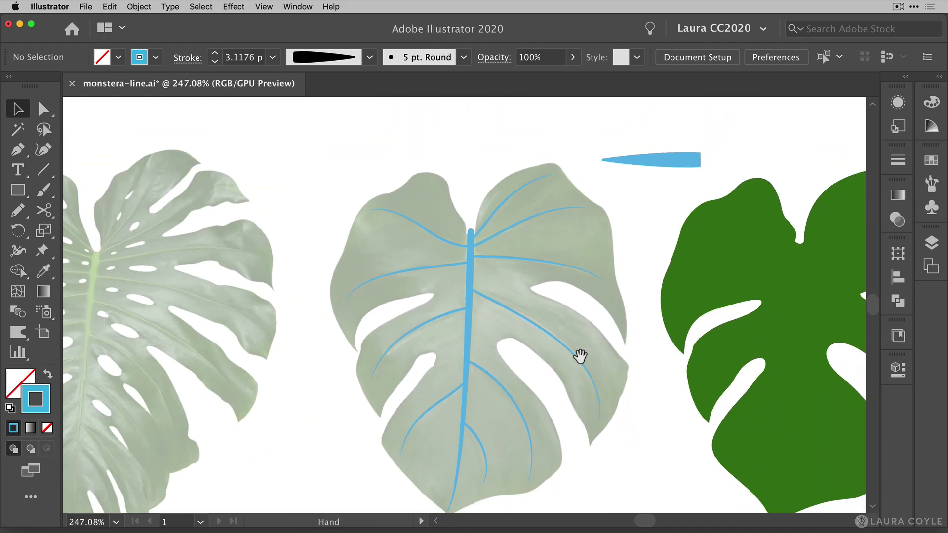
{"action": "left_click_drag", "start_coordinate": [580, 355], "coordinate": [379, 333]}
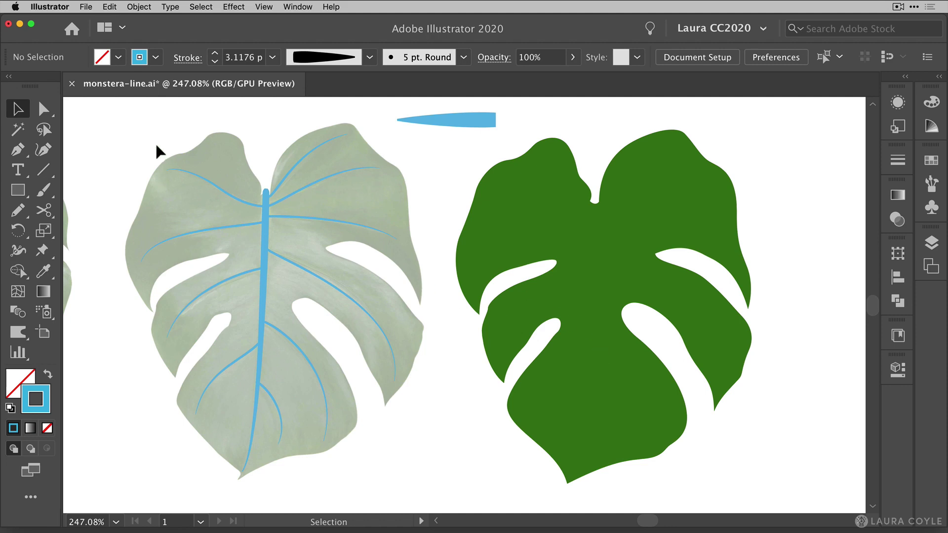
{"action": "left_click_drag", "start_coordinate": [130, 115], "coordinate": [338, 446]}
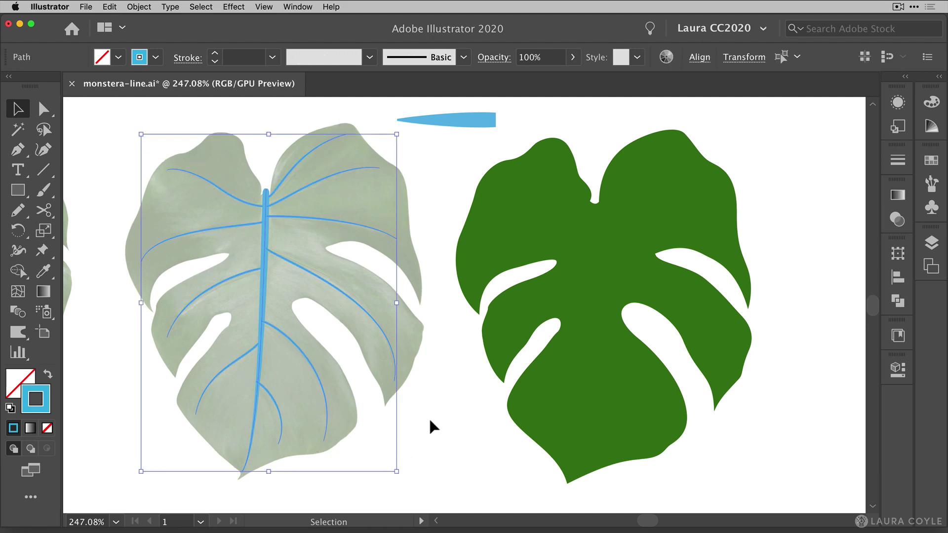
{"action": "key", "text": "a"}
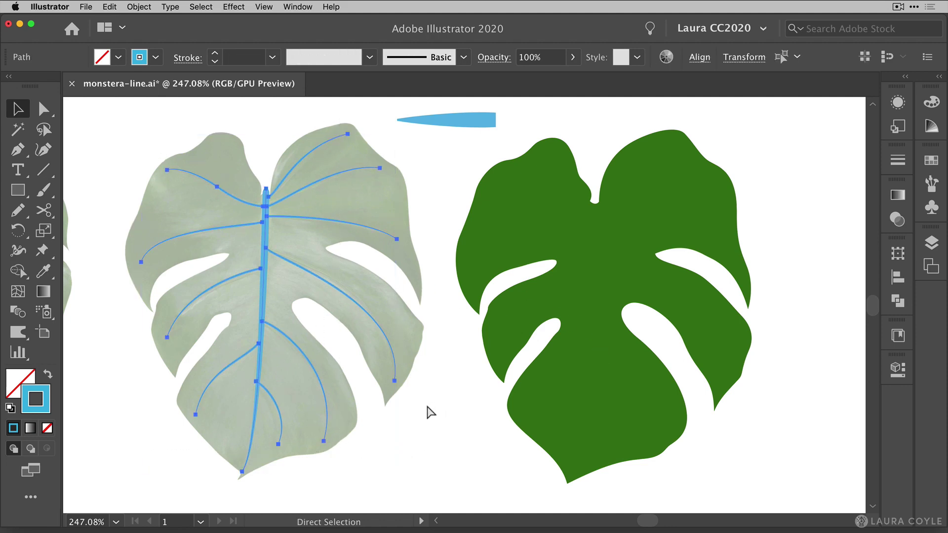
{"action": "key", "text": "v"}
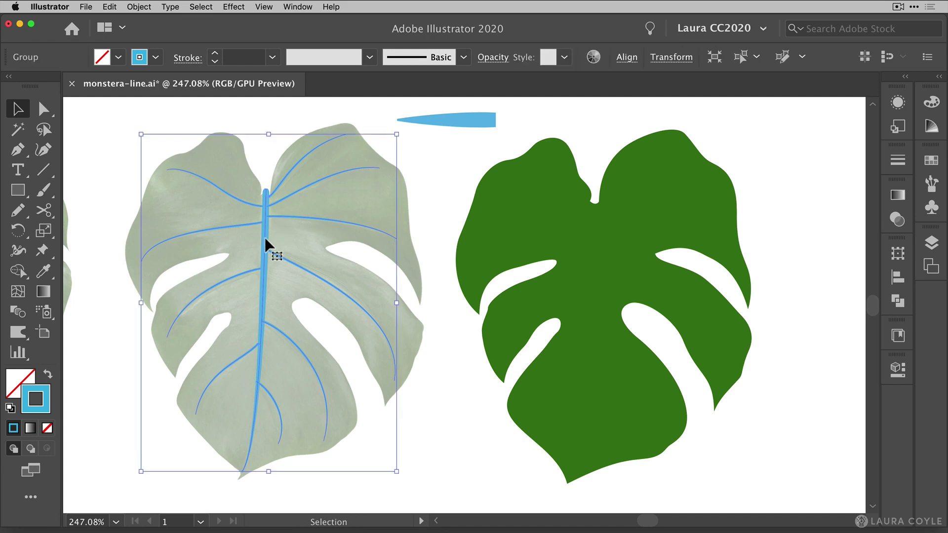
{"action": "left_click_drag", "start_coordinate": [264, 240], "coordinate": [592, 250]}
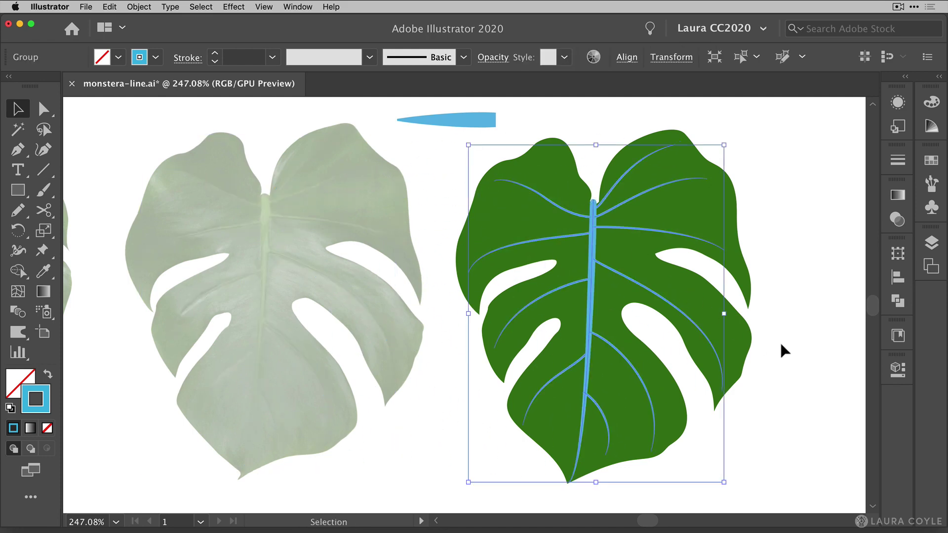
{"action": "left_click", "coordinate": [779, 440]}
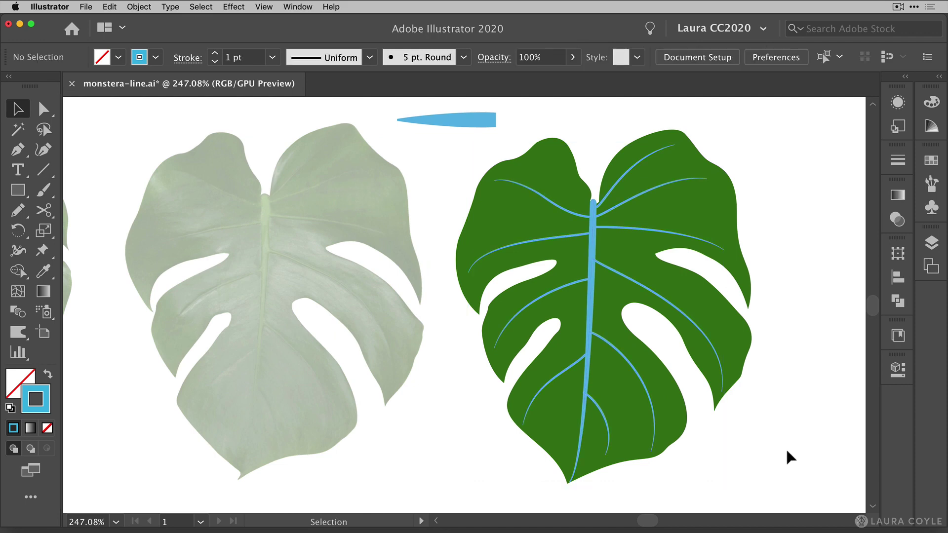